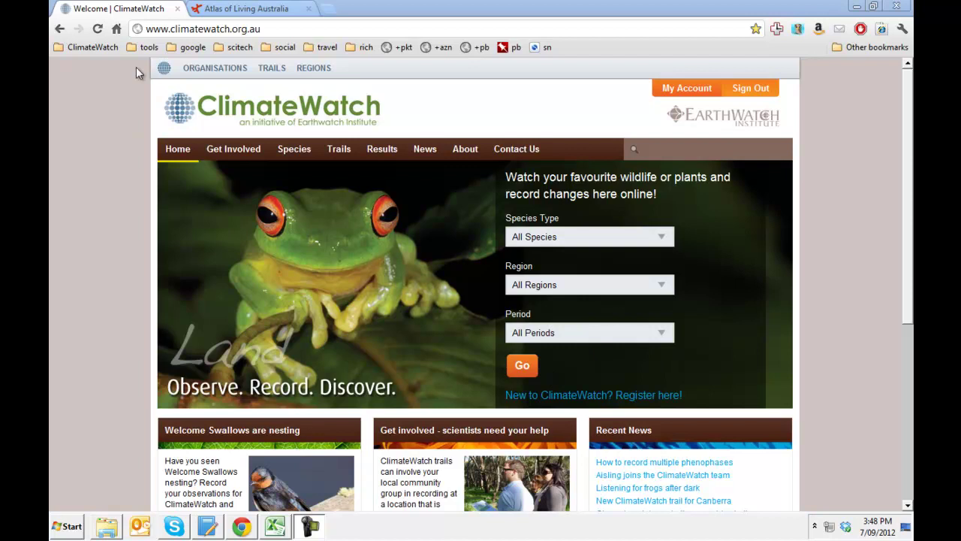
Switch to the Atlas of Living Australia homepage tab.
{"action": "left_click", "coordinate": [220, 9]}
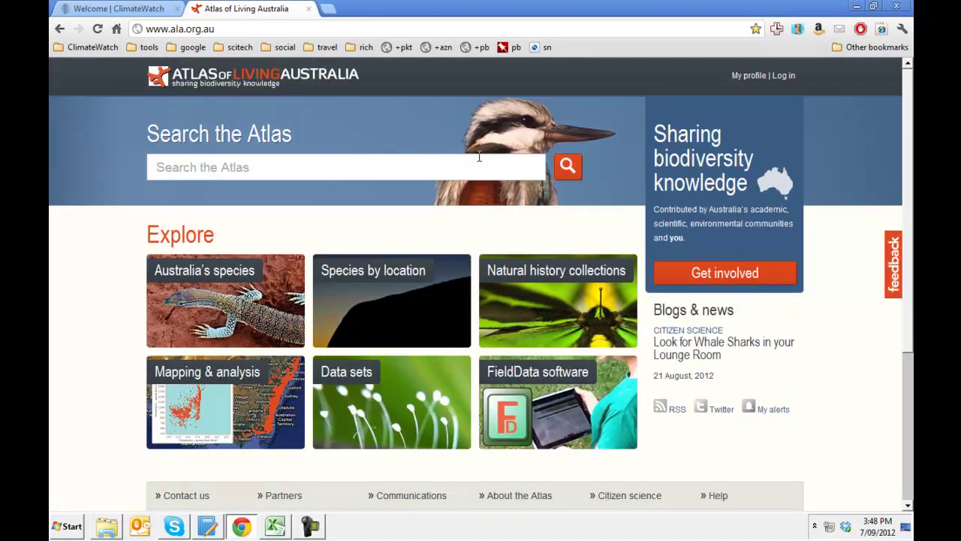
Open the Mapping & analysis portal, minimise Excel, and bring up the Import menu.
{"action": "left_click", "coordinate": [210, 380]}
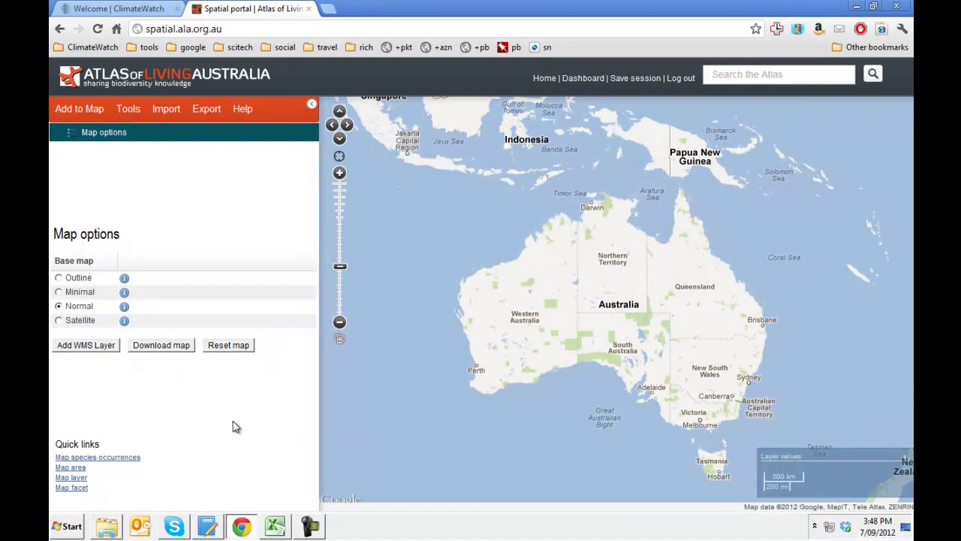
{"action": "left_click", "coordinate": [274, 527]}
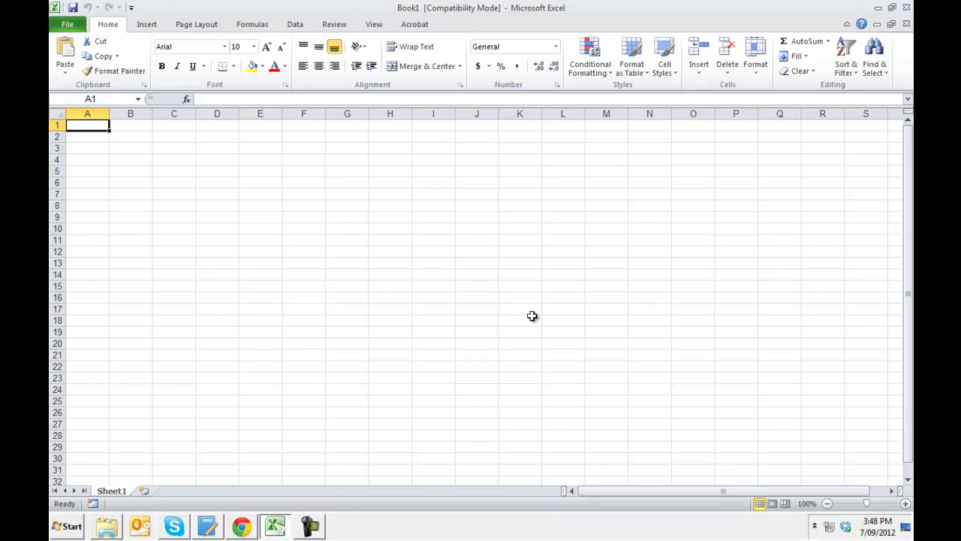
{"action": "left_click", "coordinate": [877, 8]}
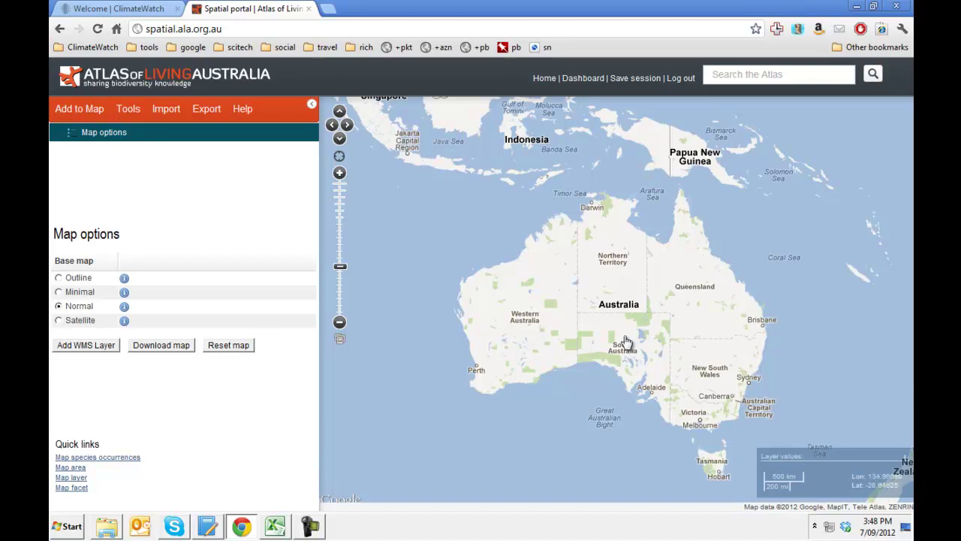
{"action": "left_click", "coordinate": [166, 109]}
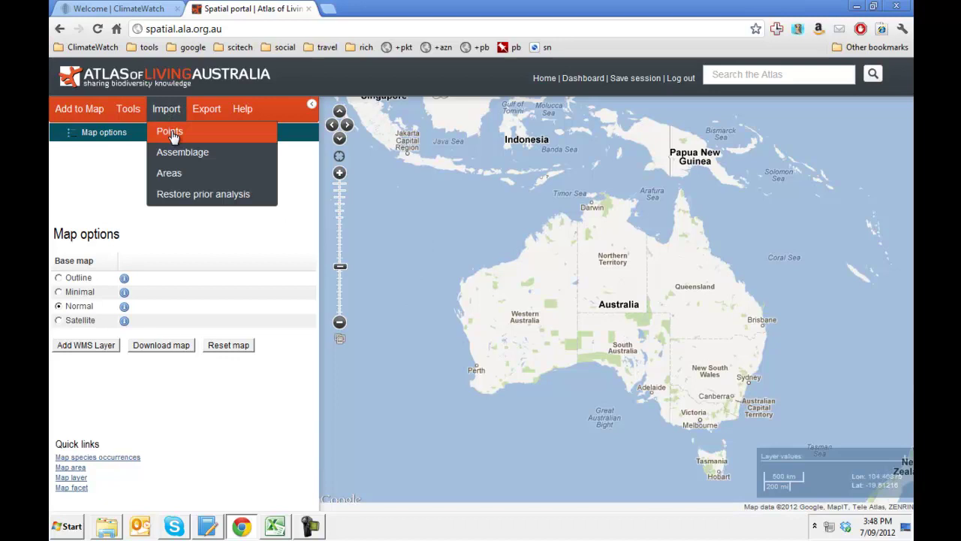
Read the Import points file-format note, cancel the import, and return to ClimateWatch.
{"action": "left_click", "coordinate": [171, 133]}
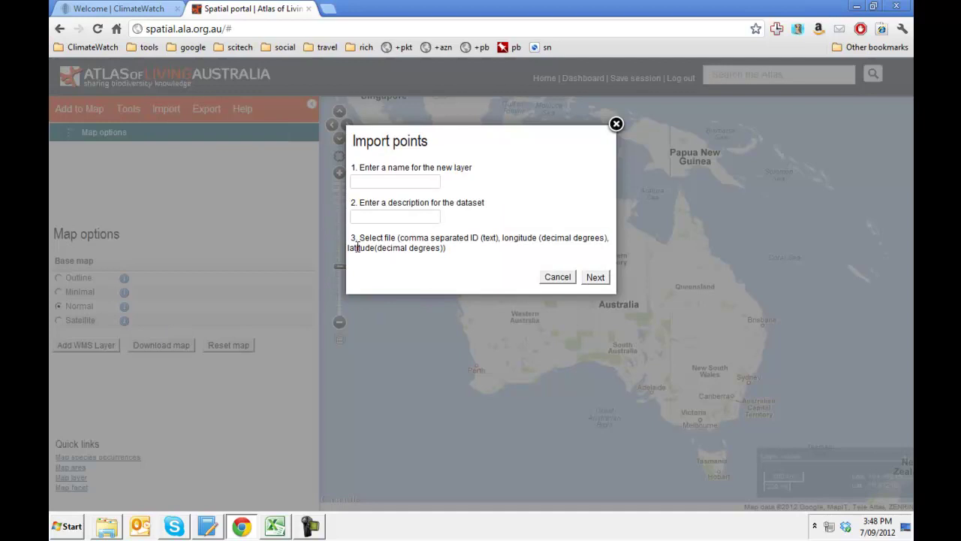
{"action": "left_click_drag", "start_coordinate": [359, 239], "coordinate": [464, 259]}
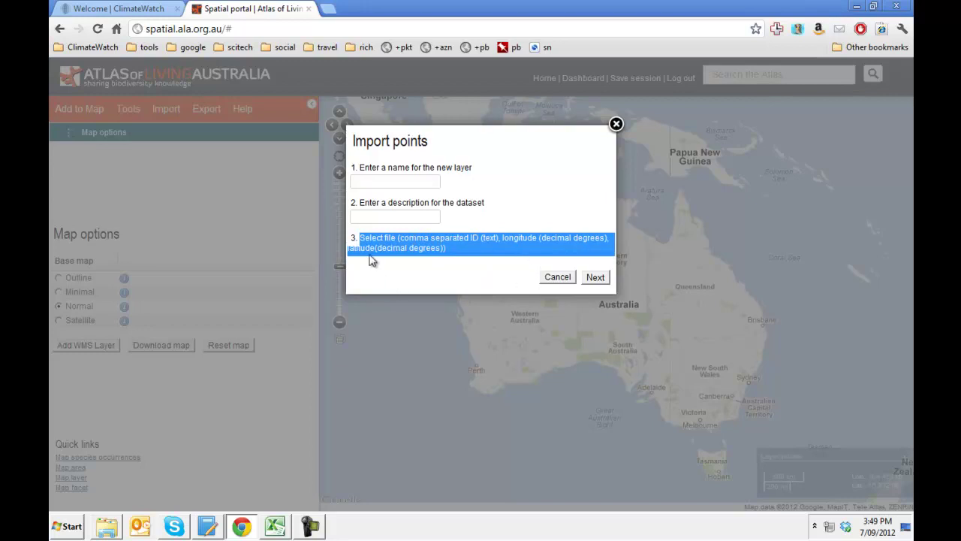
{"action": "left_click", "coordinate": [560, 278]}
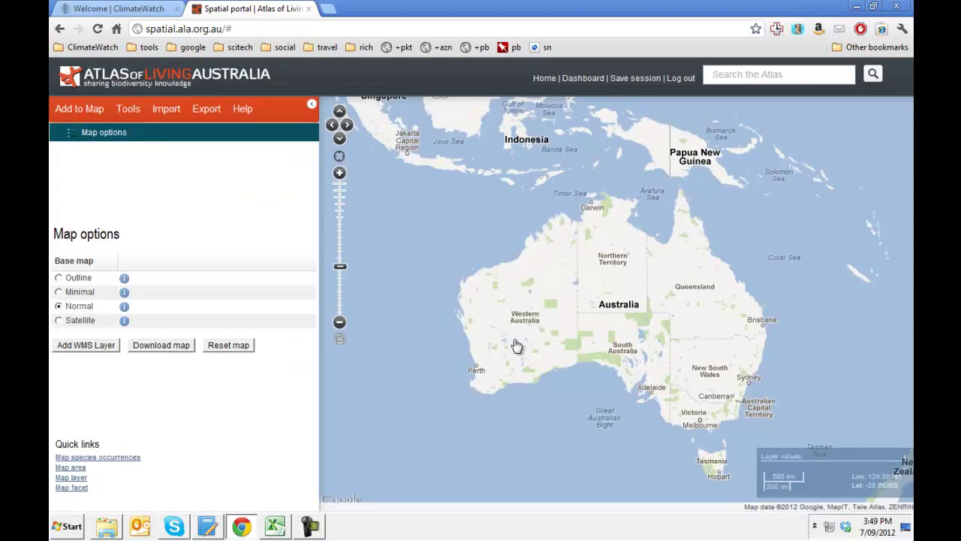
{"action": "left_click", "coordinate": [116, 9]}
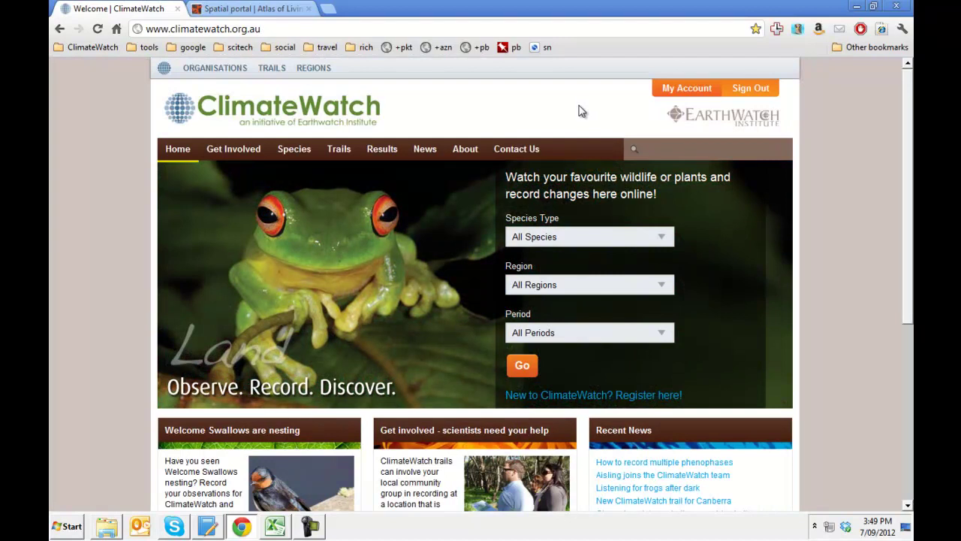
Download the Birds sightings from My Account and open Birds.csv in Excel.
{"action": "left_click", "coordinate": [686, 95]}
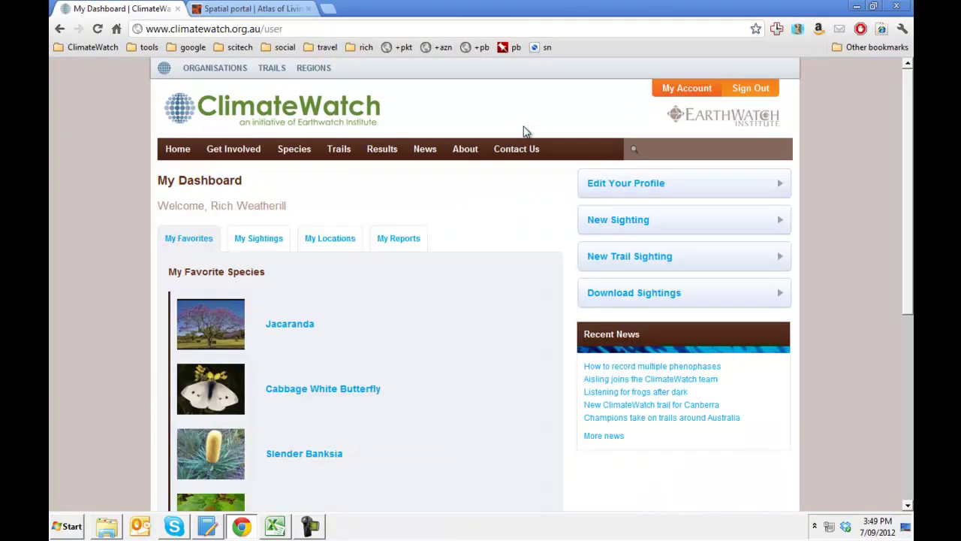
{"action": "left_click", "coordinate": [697, 298]}
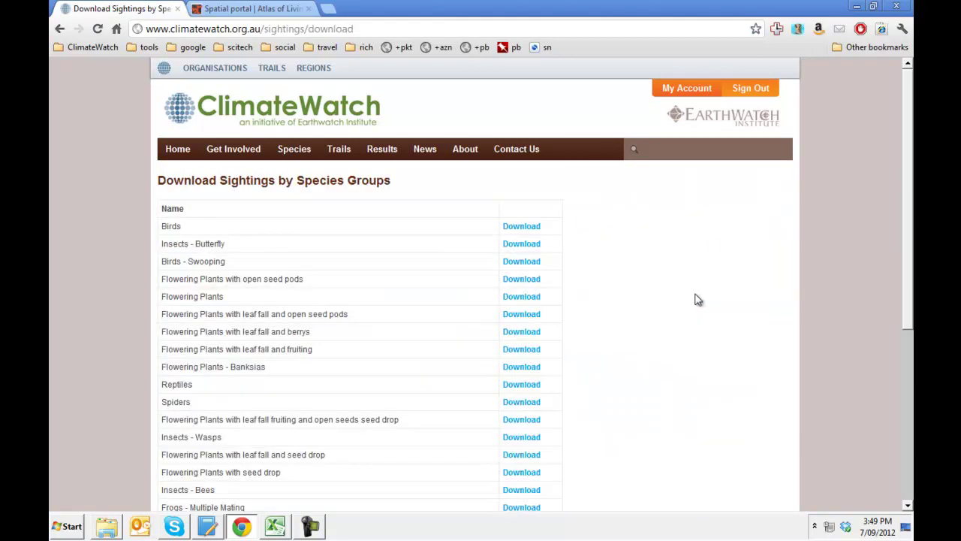
{"action": "scroll", "coordinate": [654, 256], "scroll_direction": "down", "scroll_amount": 3}
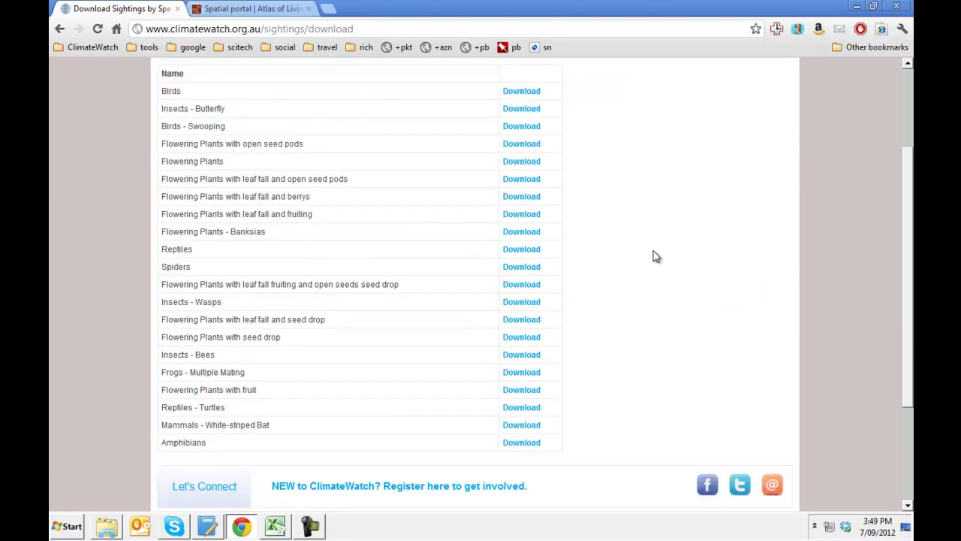
{"action": "scroll", "coordinate": [655, 255], "scroll_direction": "up", "scroll_amount": 3}
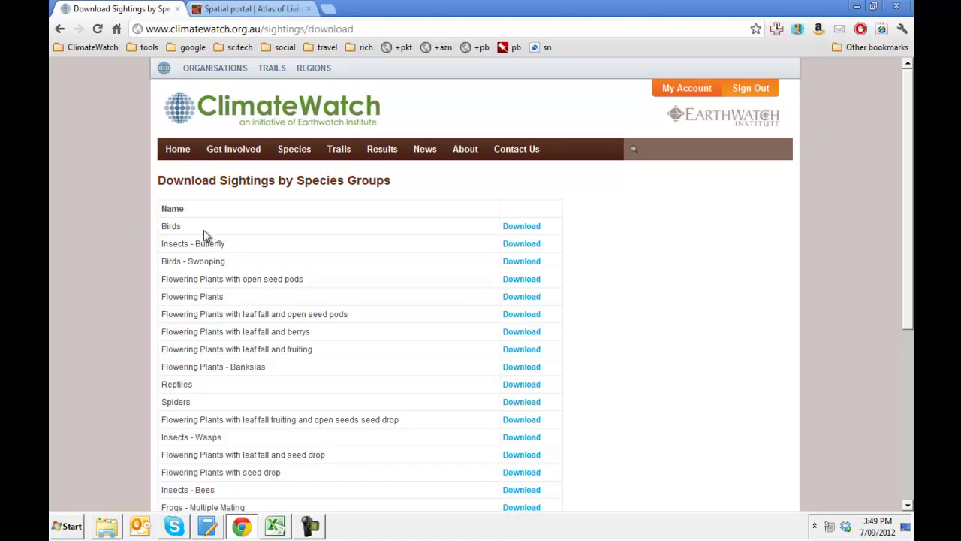
{"action": "left_click", "coordinate": [524, 234]}
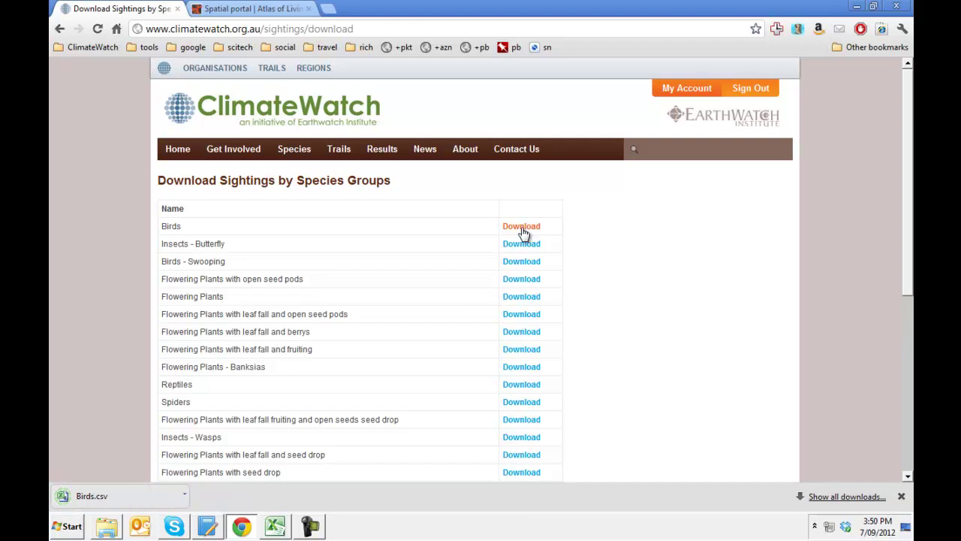
{"action": "left_click", "coordinate": [162, 501]}
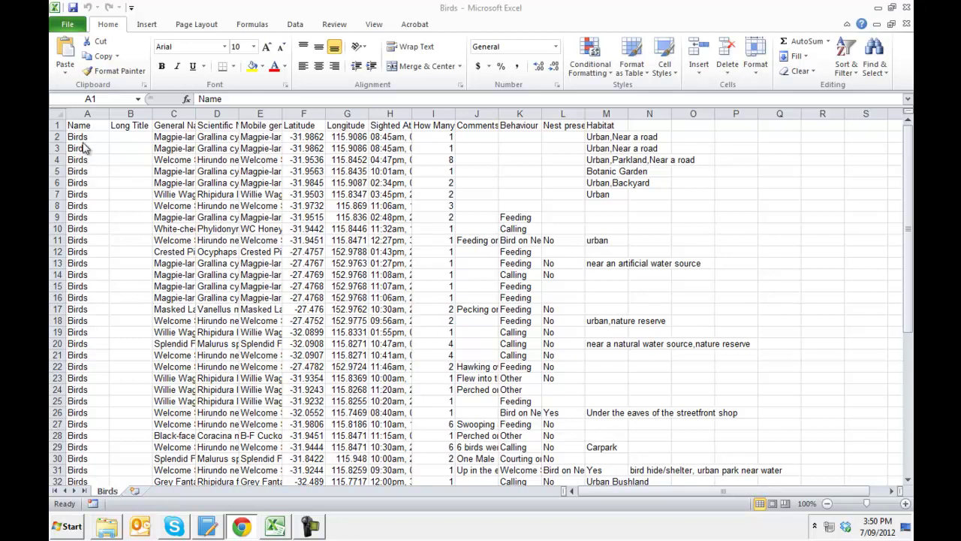
Sort columns A–M of the Birds sheet by Scientific Name, A to Z.
{"action": "left_click", "coordinate": [82, 109]}
{"action": "left_click_drag", "start_coordinate": [82, 109], "coordinate": [601, 109]}
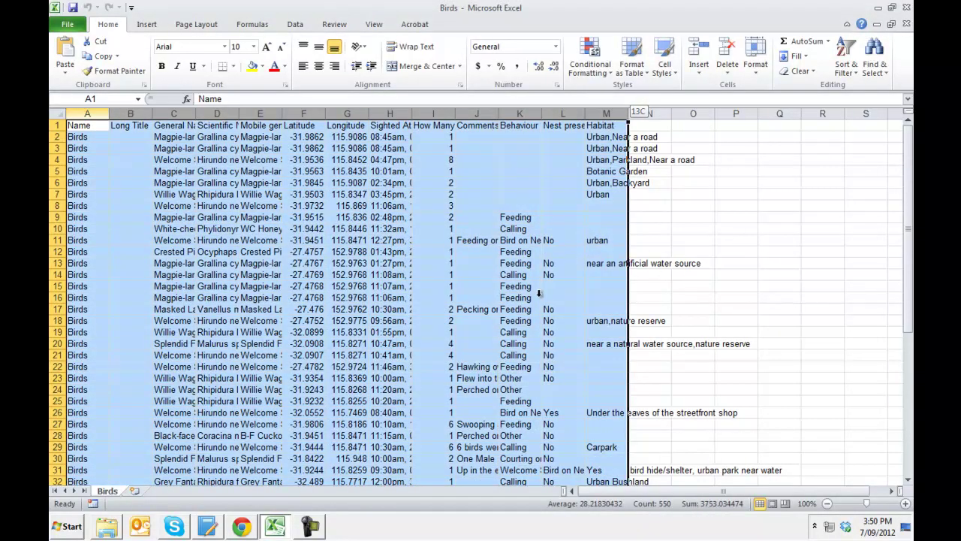
{"action": "left_click", "coordinate": [295, 27]}
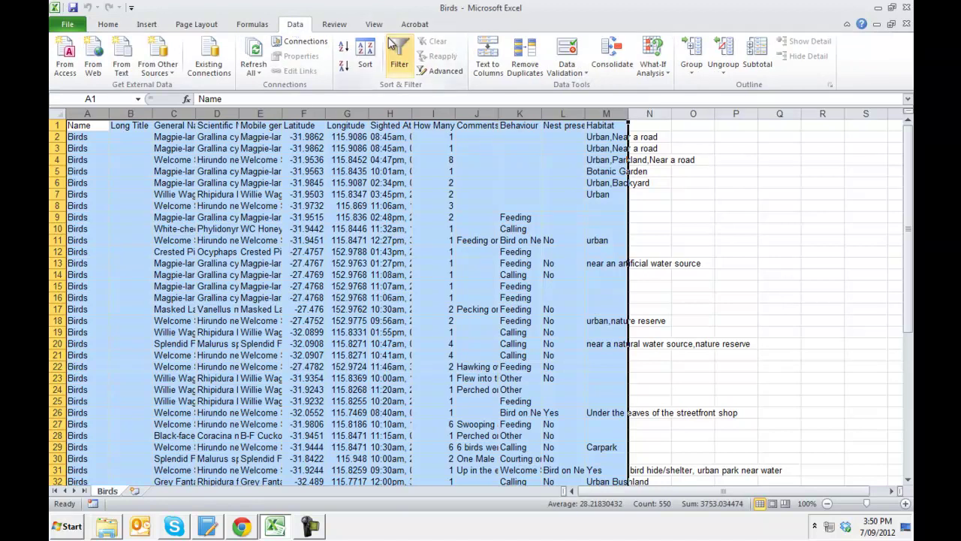
{"action": "left_click", "coordinate": [367, 58]}
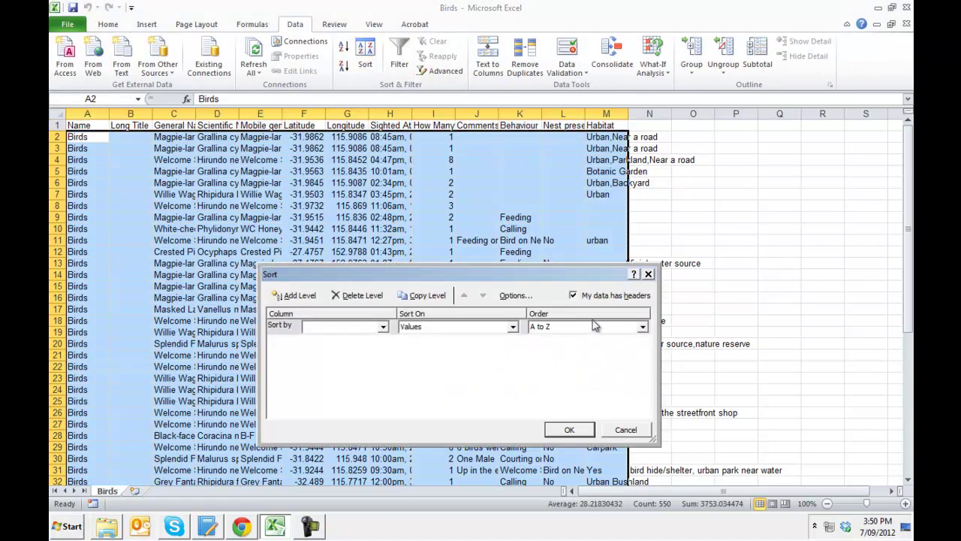
{"action": "left_click", "coordinate": [383, 328]}
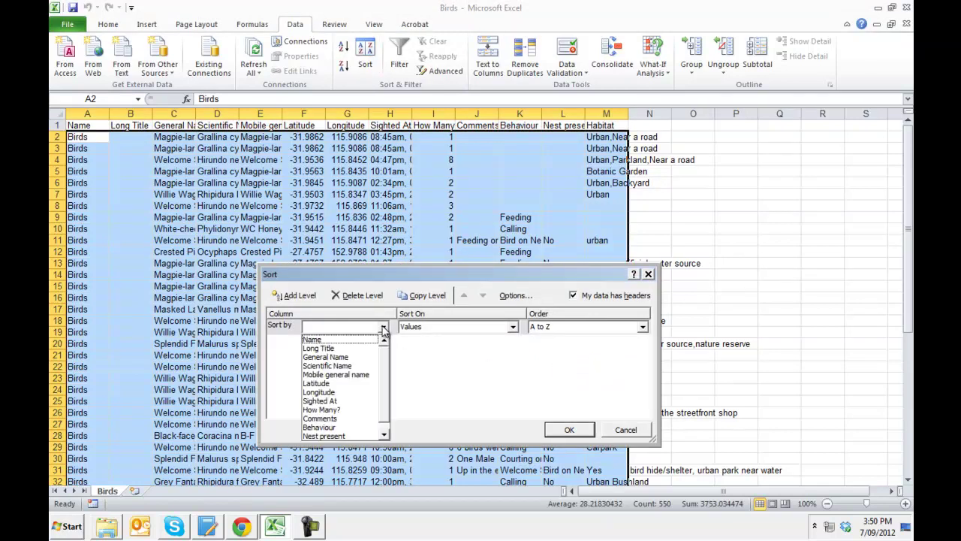
{"action": "left_click", "coordinate": [345, 367]}
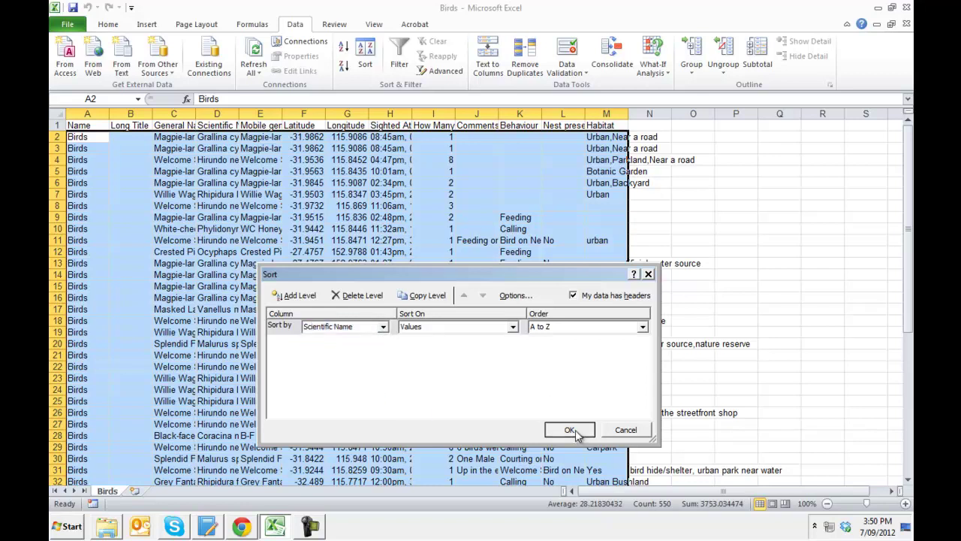
{"action": "left_click", "coordinate": [573, 432]}
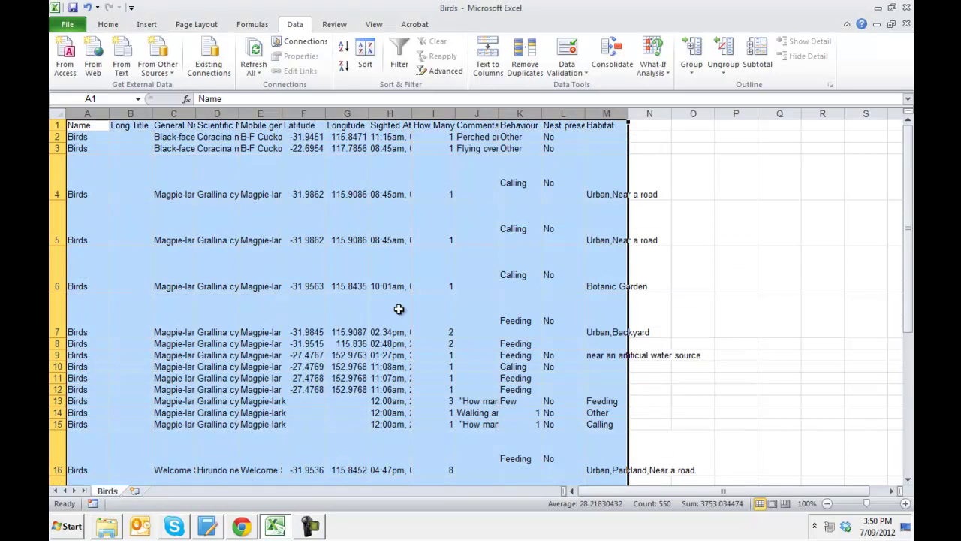
Delete the other-species rows 2–15 and 17–23 from the Birds sheet.
{"action": "scroll", "coordinate": [338, 285], "scroll_direction": "down", "scroll_amount": 2}
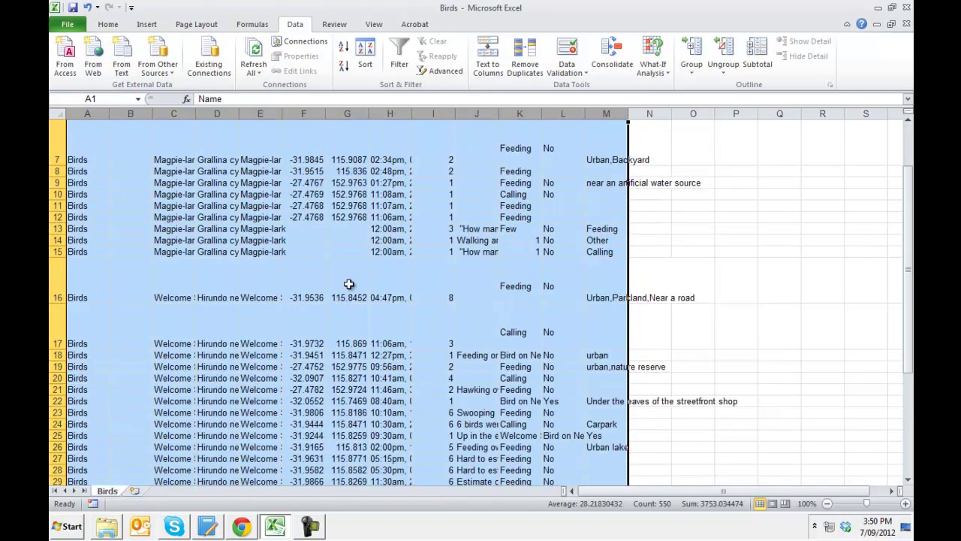
{"action": "scroll", "coordinate": [349, 284], "scroll_direction": "down", "scroll_amount": 1}
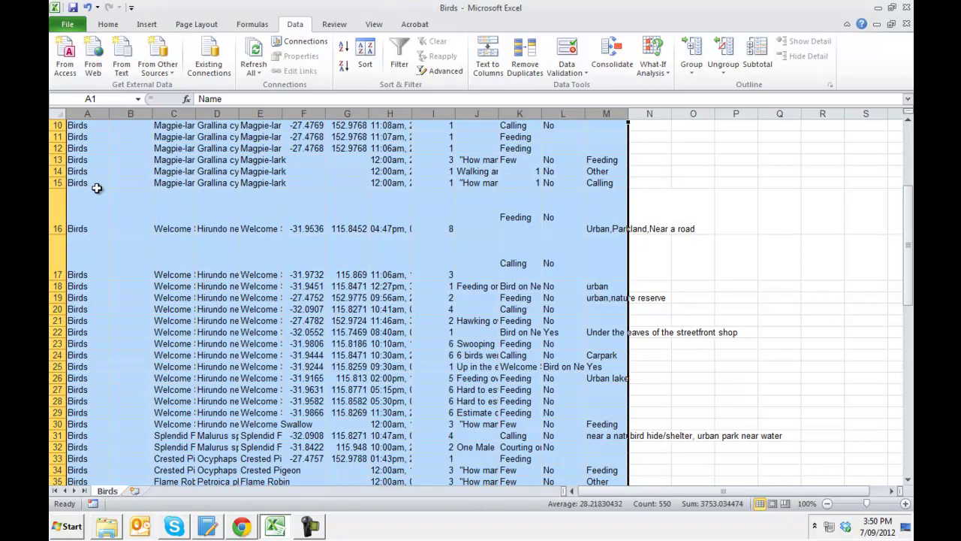
{"action": "left_click", "coordinate": [58, 183]}
{"action": "left_click_drag", "start_coordinate": [58, 182], "coordinate": [58, 137]}
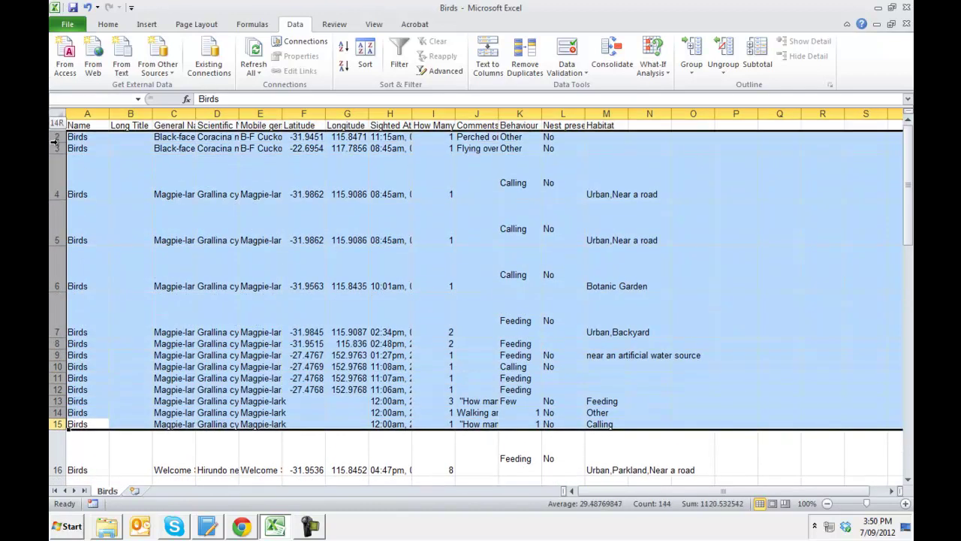
{"action": "right_click", "coordinate": [58, 138]}
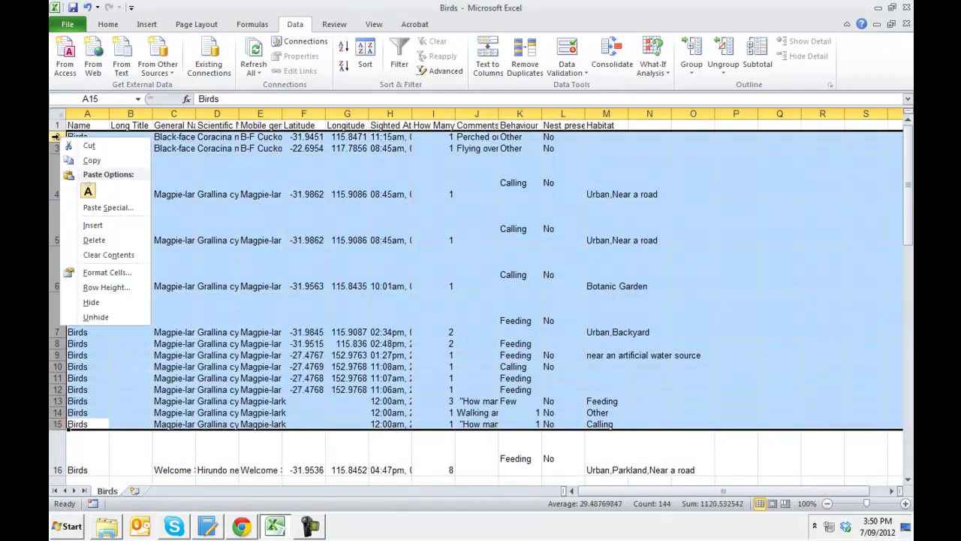
{"action": "left_click", "coordinate": [97, 241]}
{"action": "scroll", "coordinate": [292, 330], "scroll_direction": "down", "scroll_amount": 1}
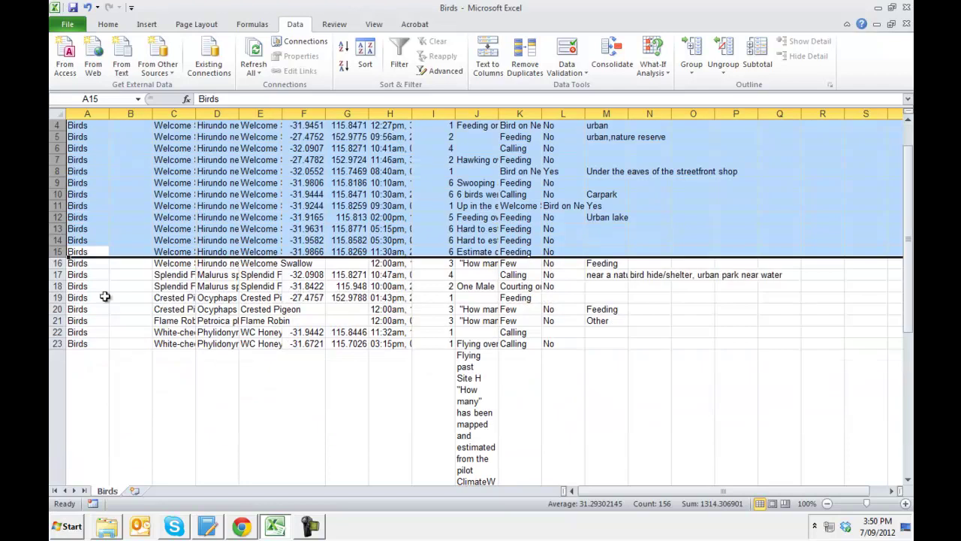
{"action": "left_click_drag", "start_coordinate": [58, 275], "coordinate": [60, 343]}
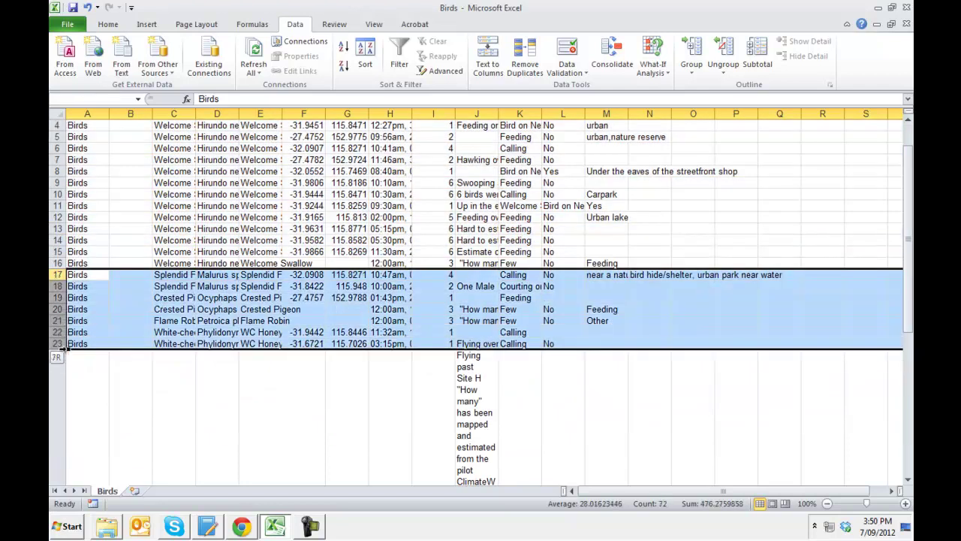
{"action": "right_click", "coordinate": [62, 276]}
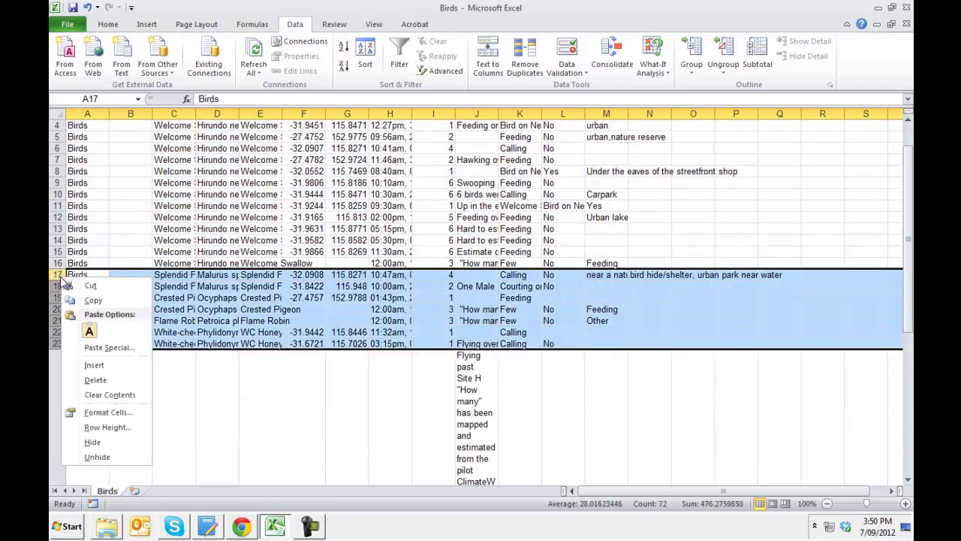
{"action": "left_click", "coordinate": [96, 379]}
Delete the remaining non-Welcome Swallow rows so only swallow records stay.
{"action": "scroll", "coordinate": [315, 401], "scroll_direction": "down", "scroll_amount": 2}
{"action": "scroll", "coordinate": [311, 382], "scroll_direction": "down", "scroll_amount": 4}
{"action": "scroll", "coordinate": [311, 386], "scroll_direction": "up", "scroll_amount": 4}
{"action": "left_click", "coordinate": [360, 435]}
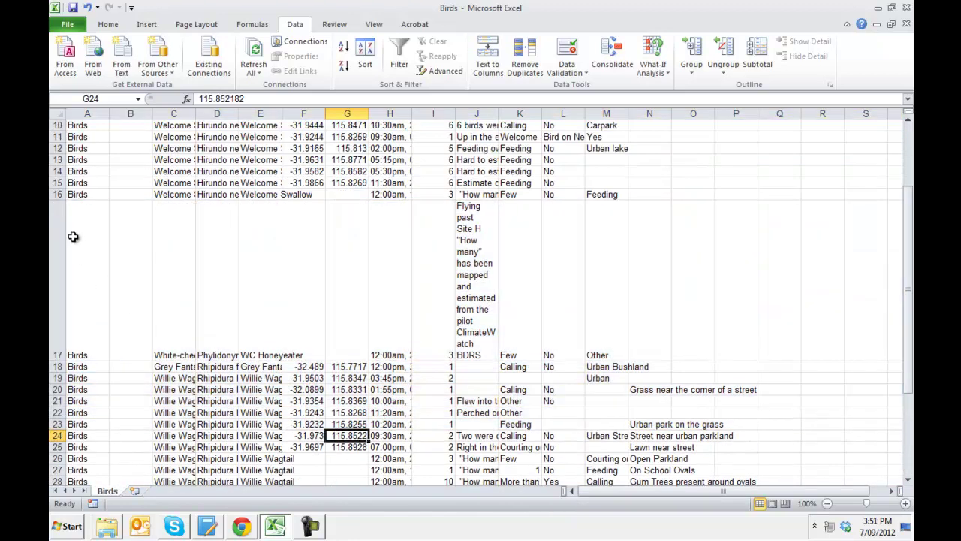
{"action": "left_click_drag", "start_coordinate": [58, 239], "coordinate": [63, 450]}
{"action": "right_click", "coordinate": [65, 449]}
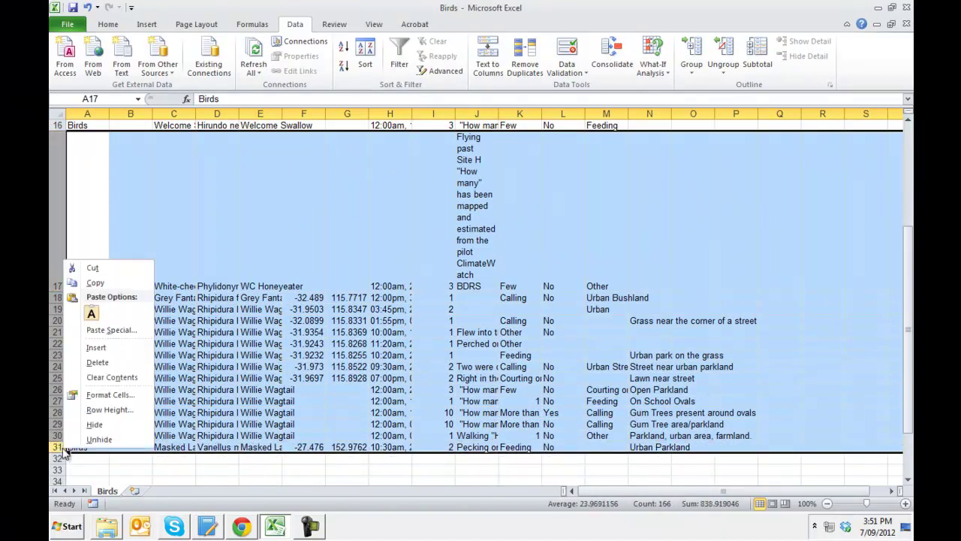
{"action": "left_click", "coordinate": [120, 362]}
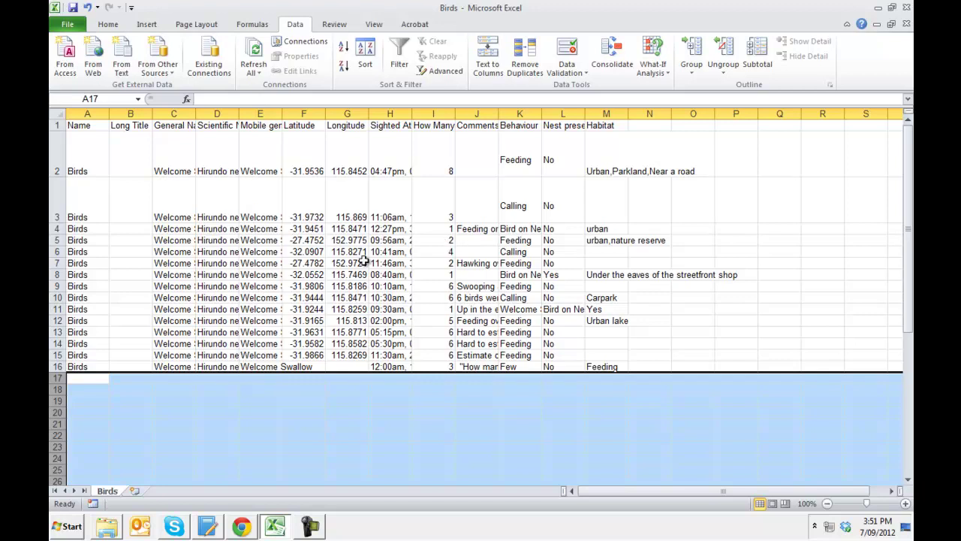
Delete the four name columns A to D.
{"action": "left_click", "coordinate": [224, 111]}
{"action": "left_click_drag", "start_coordinate": [224, 109], "coordinate": [73, 104]}
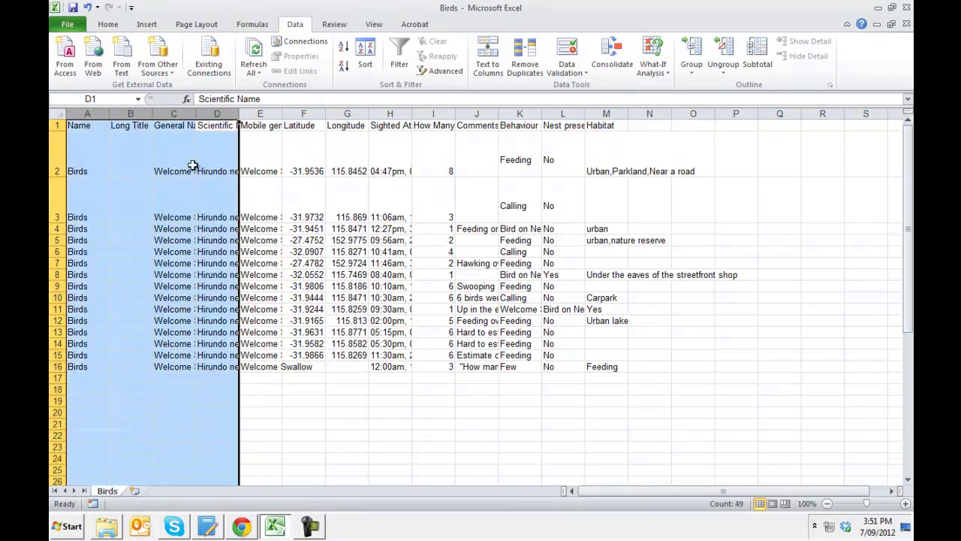
{"action": "right_click", "coordinate": [212, 110]}
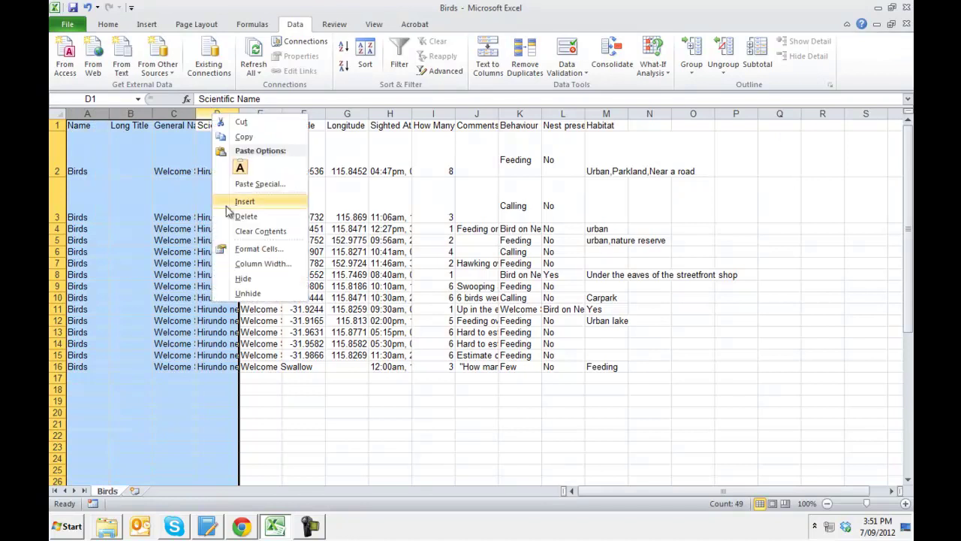
{"action": "left_click", "coordinate": [246, 218]}
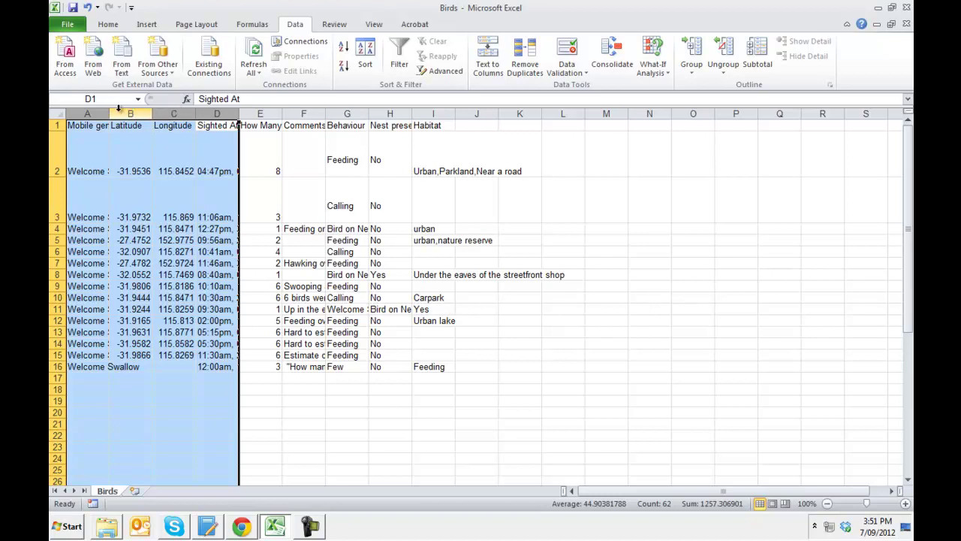
Move the Longitude column into column B, ahead of Latitude.
{"action": "left_click", "coordinate": [178, 111]}
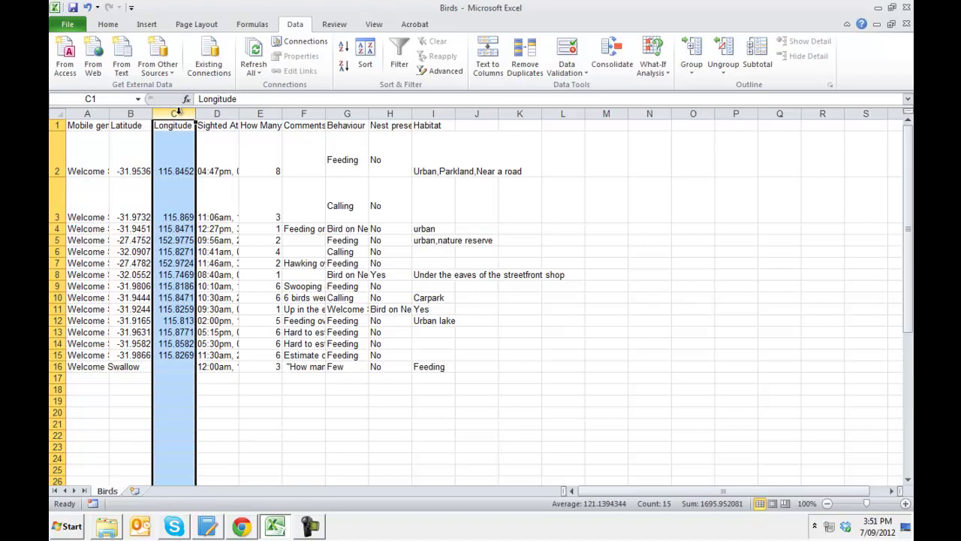
{"action": "right_click", "coordinate": [179, 113]}
{"action": "left_click", "coordinate": [212, 123]}
{"action": "right_click", "coordinate": [129, 113]}
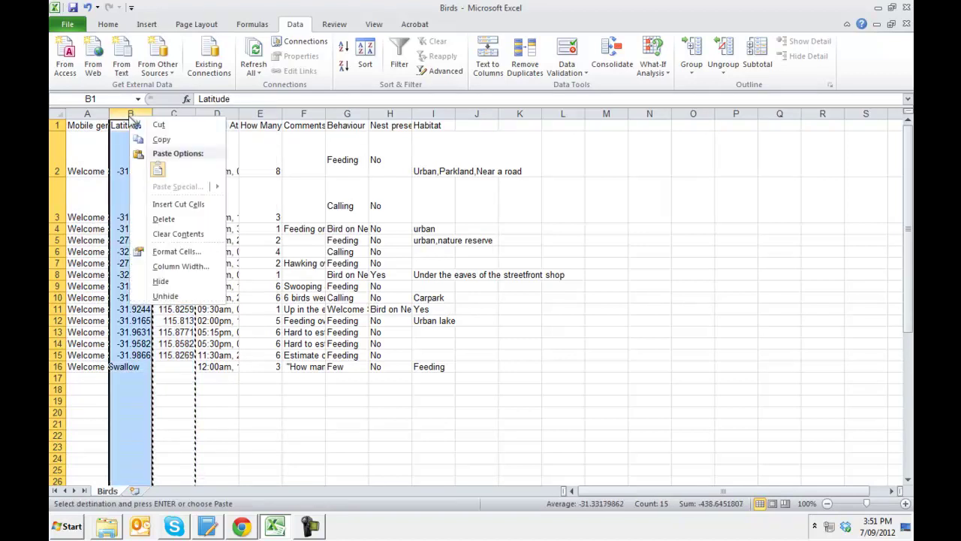
{"action": "left_click", "coordinate": [181, 204]}
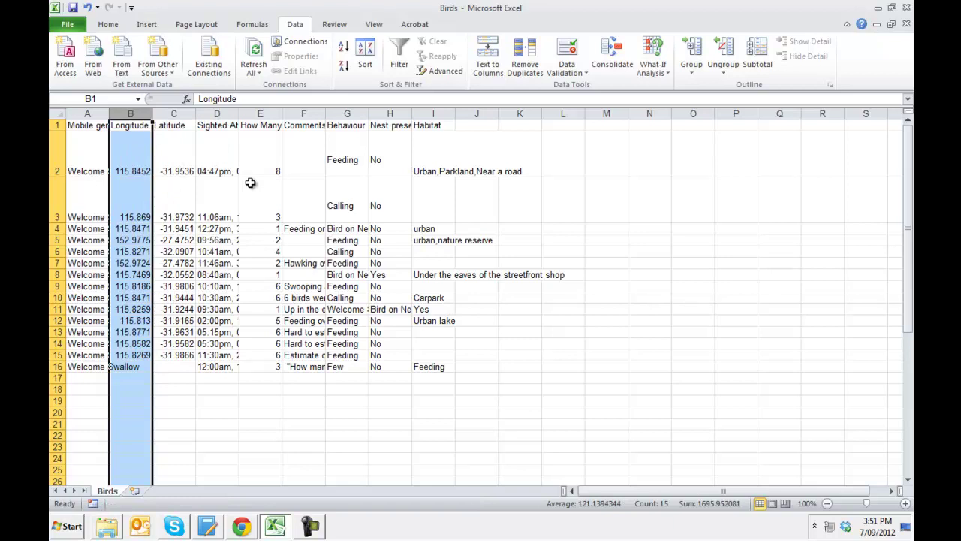
Save the sheet to the Desktop as CSV named 'RichW', keeping CSV format, then minimise Excel.
{"action": "left_click", "coordinate": [74, 27]}
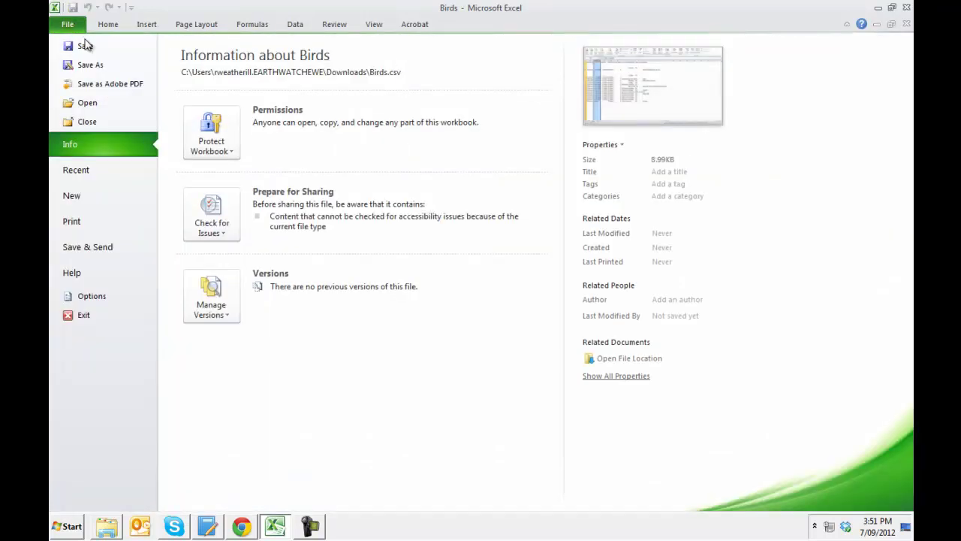
{"action": "left_click", "coordinate": [97, 66]}
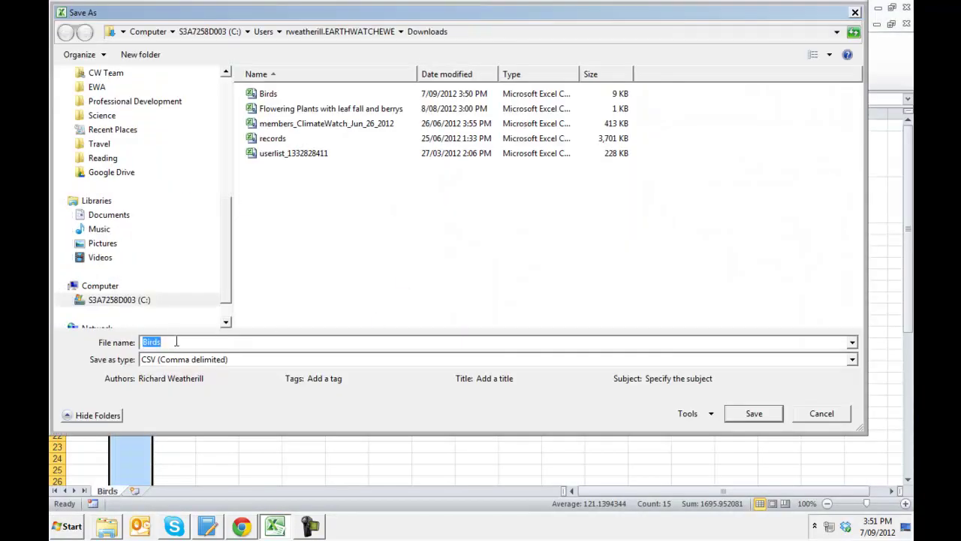
{"action": "left_click_drag", "start_coordinate": [227, 300], "coordinate": [216, 131]}
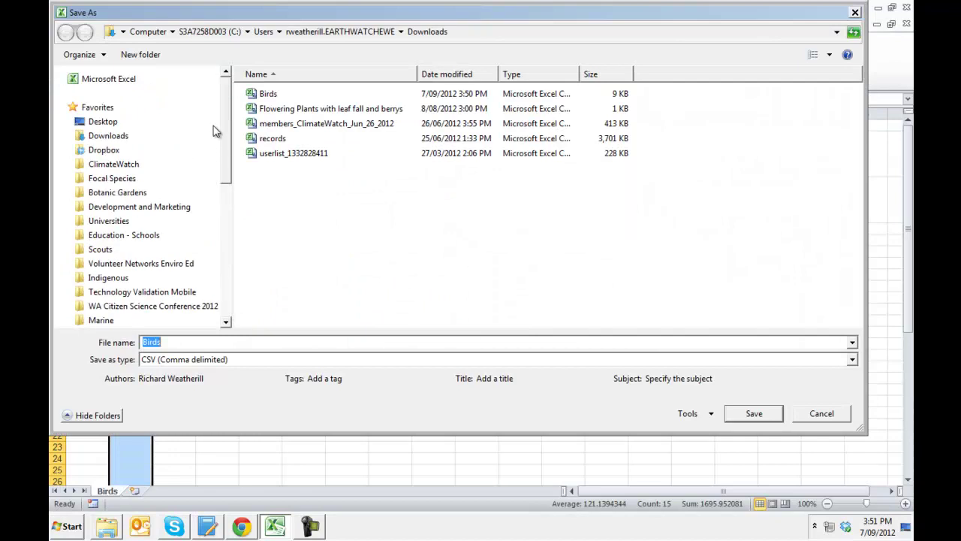
{"action": "left_click", "coordinate": [103, 122]}
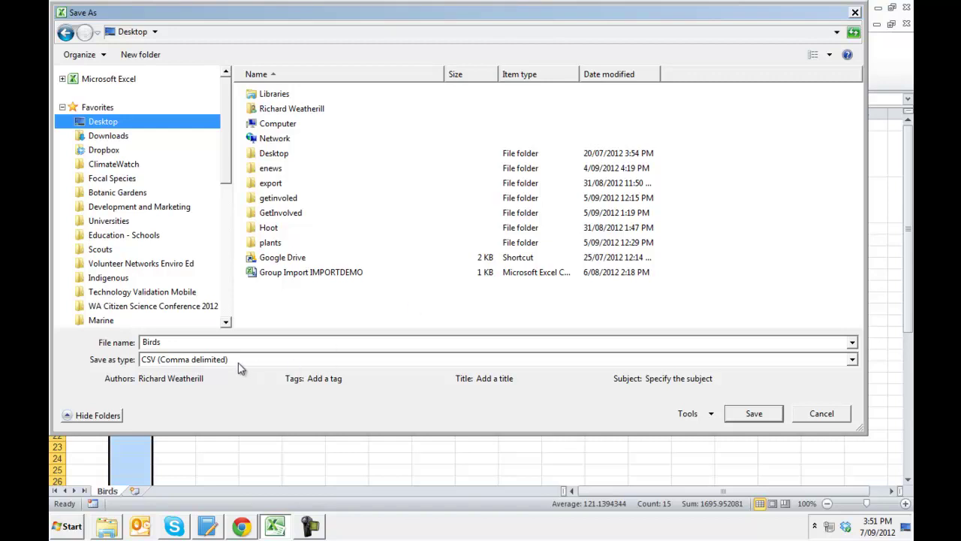
{"action": "double_click", "coordinate": [150, 342]}
{"action": "type", "text": "RichW Welcome Swallow"}
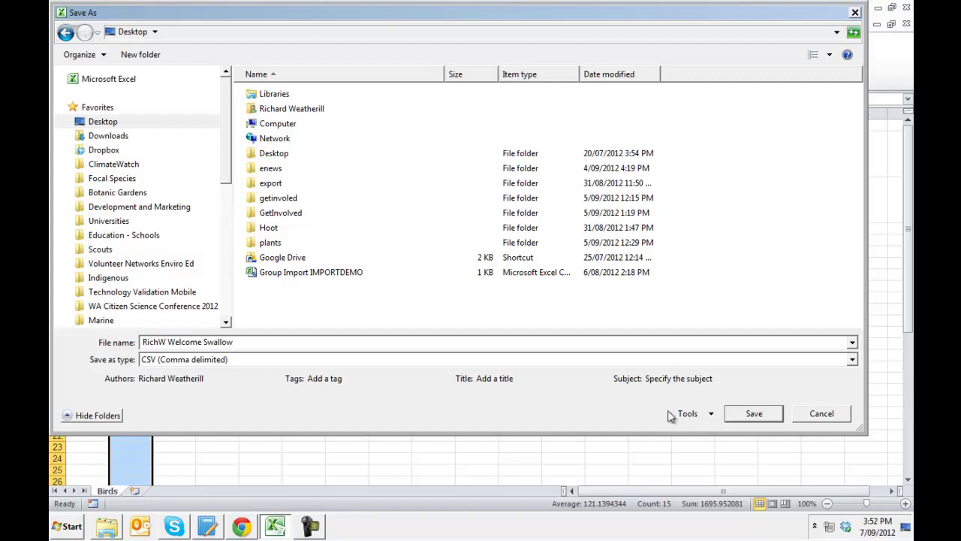
{"action": "left_click", "coordinate": [755, 414]}
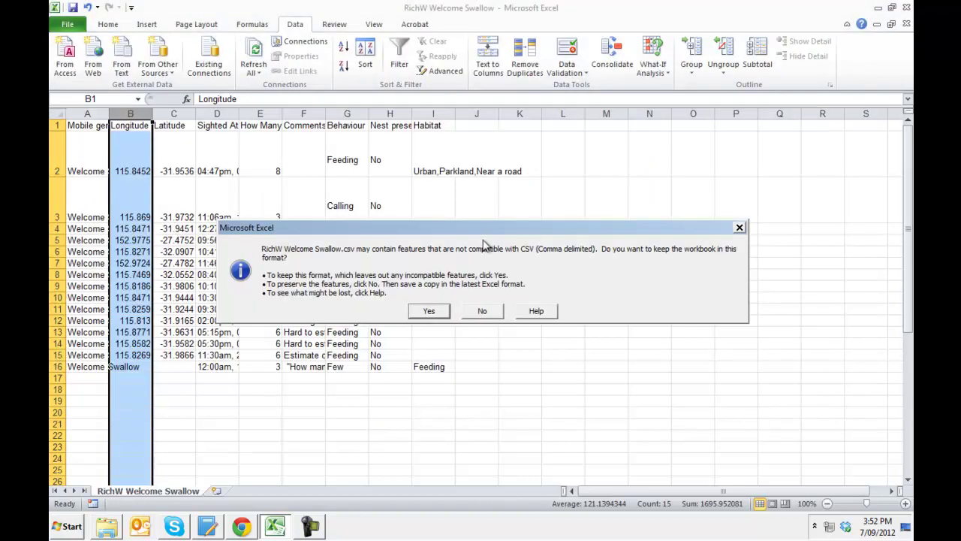
{"action": "left_click", "coordinate": [433, 311]}
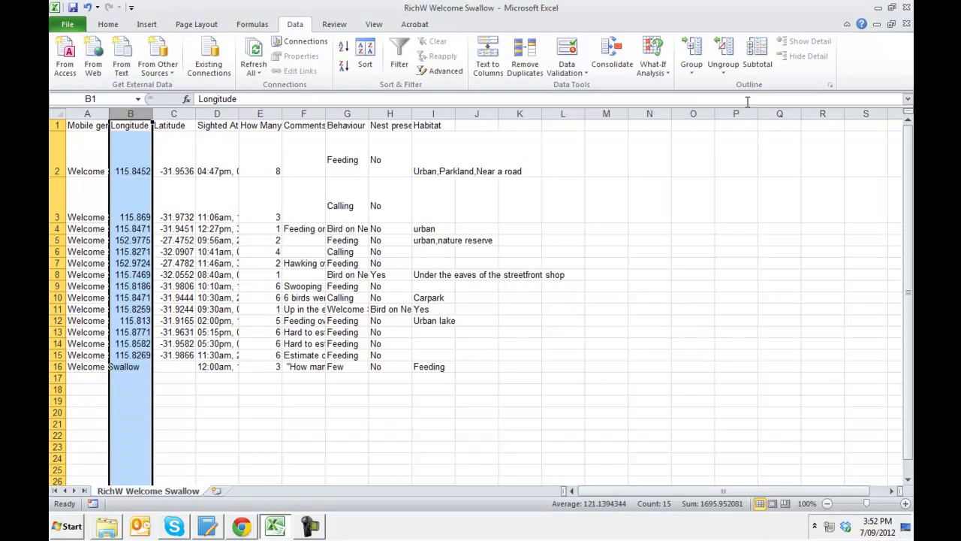
{"action": "left_click", "coordinate": [878, 7]}
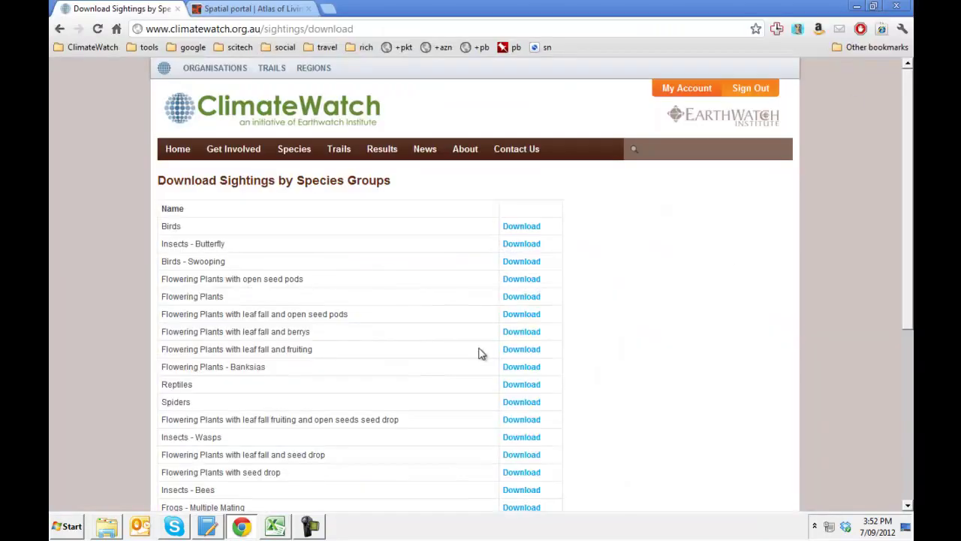
Start a points import named 'RichW Wolcome Swallow' with description 'My ClimateWatch D'.
{"action": "left_click", "coordinate": [276, 16]}
{"action": "mouse_move", "coordinate": [165, 118]}
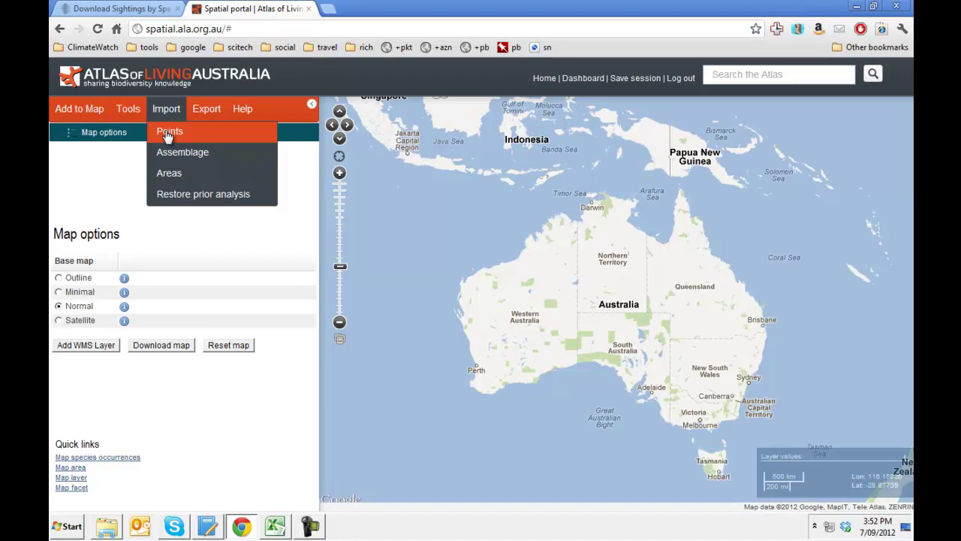
{"action": "left_click", "coordinate": [168, 133]}
{"action": "left_click", "coordinate": [390, 181]}
{"action": "type", "text": "RichW Wo"}
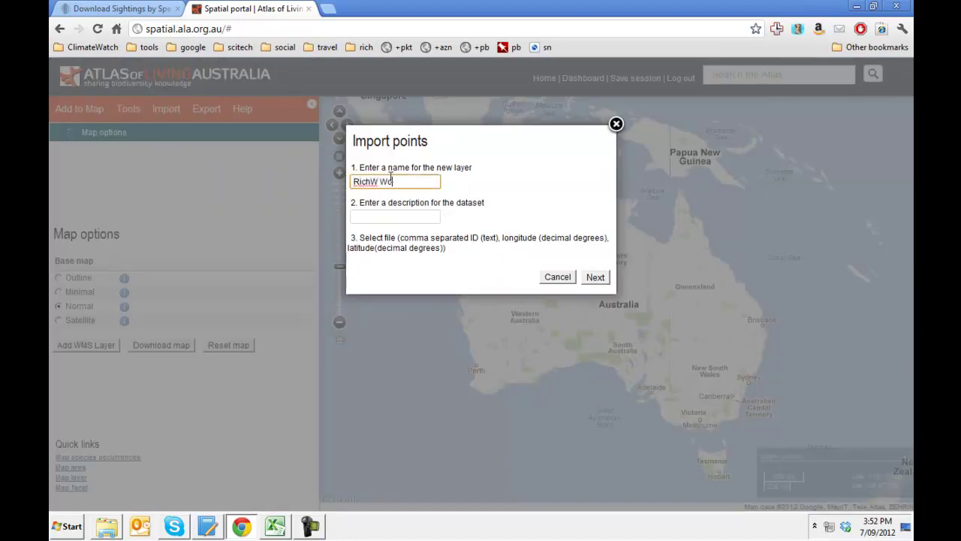
{"action": "type", "text": "lcome Swallow"}
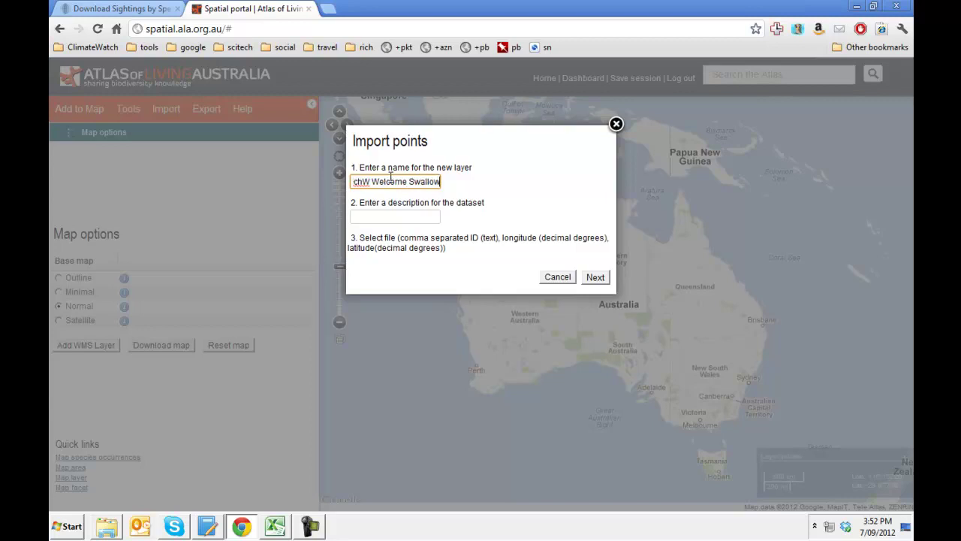
{"action": "left_click", "coordinate": [393, 217]}
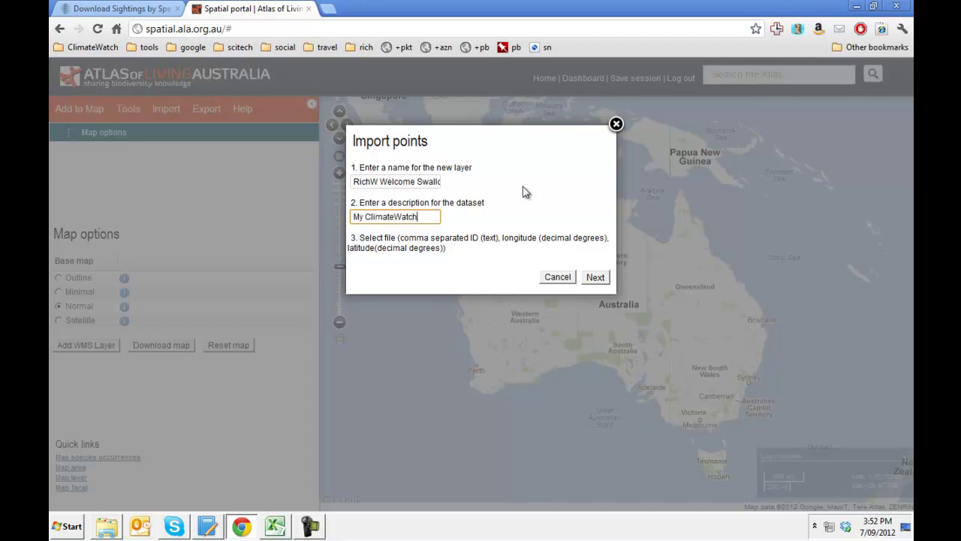
{"action": "type", "text": "My ClimateWatch Data"}
Choose the Welcome Swallow CSV file and load it into the import.
{"action": "left_click", "coordinate": [595, 277]}
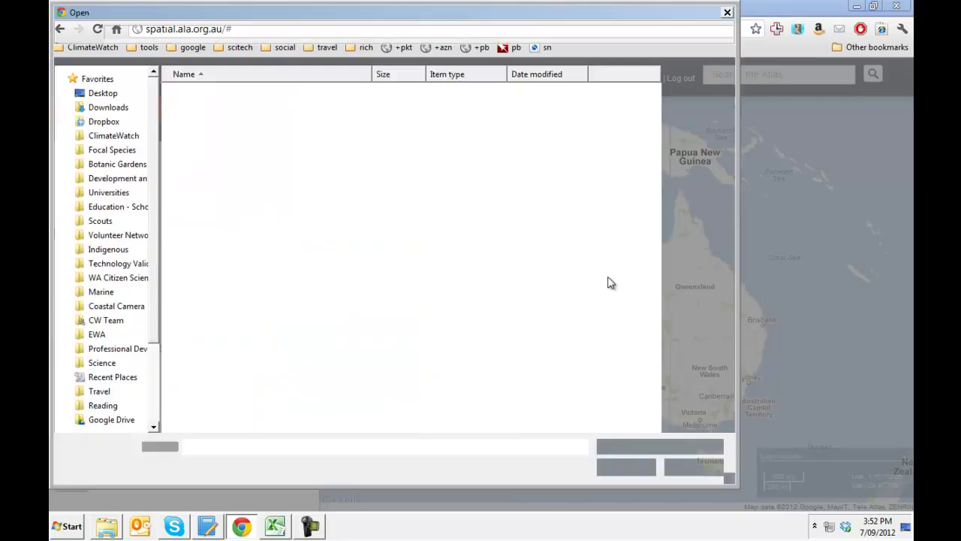
{"action": "left_click", "coordinate": [253, 346]}
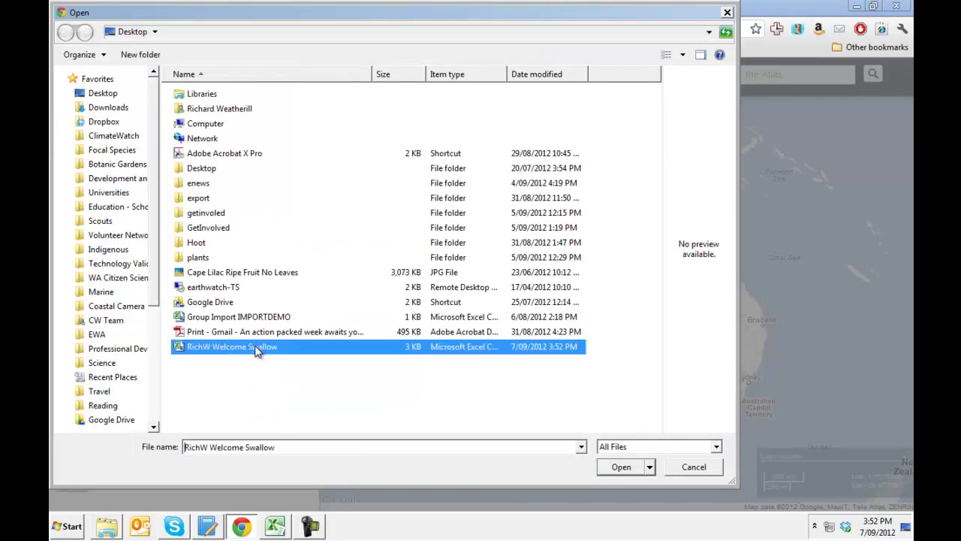
{"action": "left_click", "coordinate": [639, 467]}
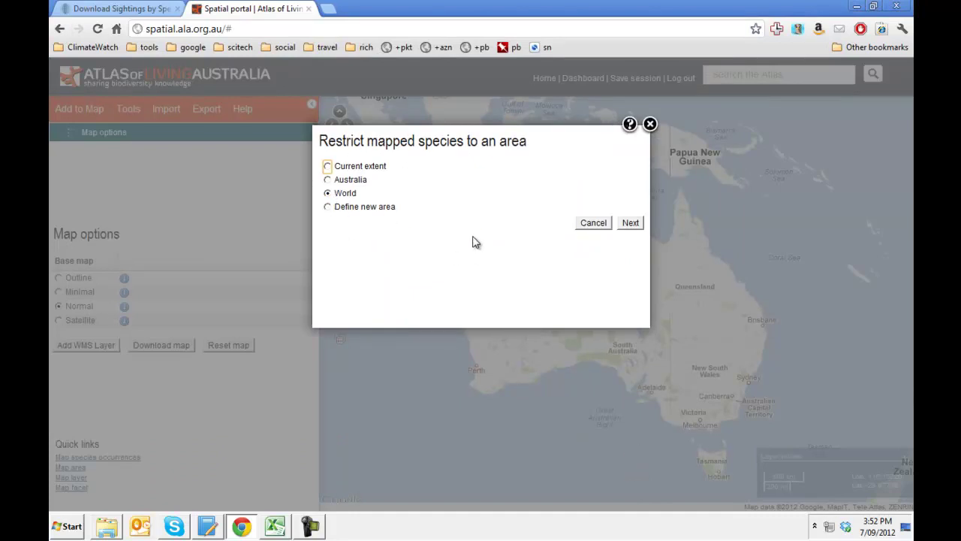
Finish the import keeping the World area, then zoom toward Brisbane and Ipswich.
{"action": "left_click", "coordinate": [635, 223]}
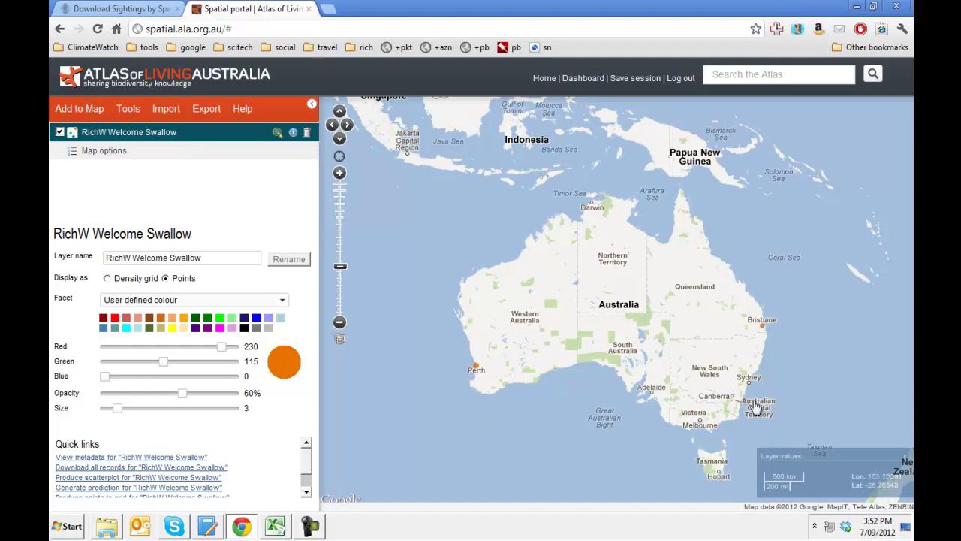
{"action": "left_click_drag", "start_coordinate": [727, 364], "coordinate": [555, 357]}
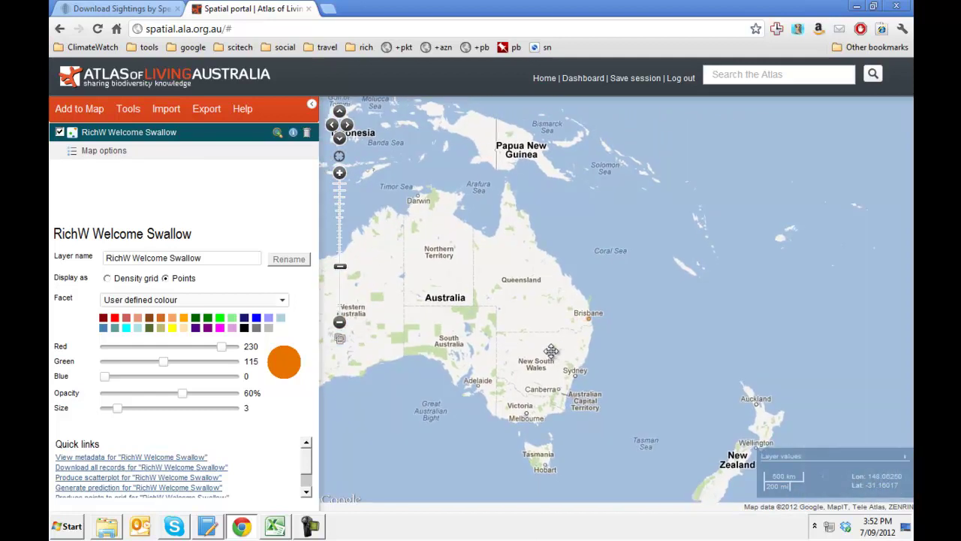
{"action": "left_click", "coordinate": [339, 175]}
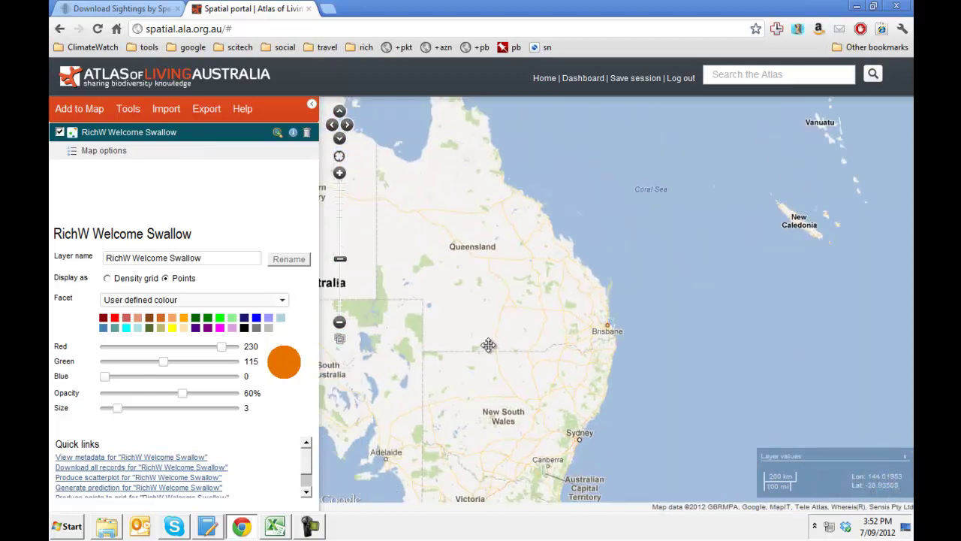
{"action": "left_click", "coordinate": [339, 172]}
{"action": "left_click", "coordinate": [340, 172]}
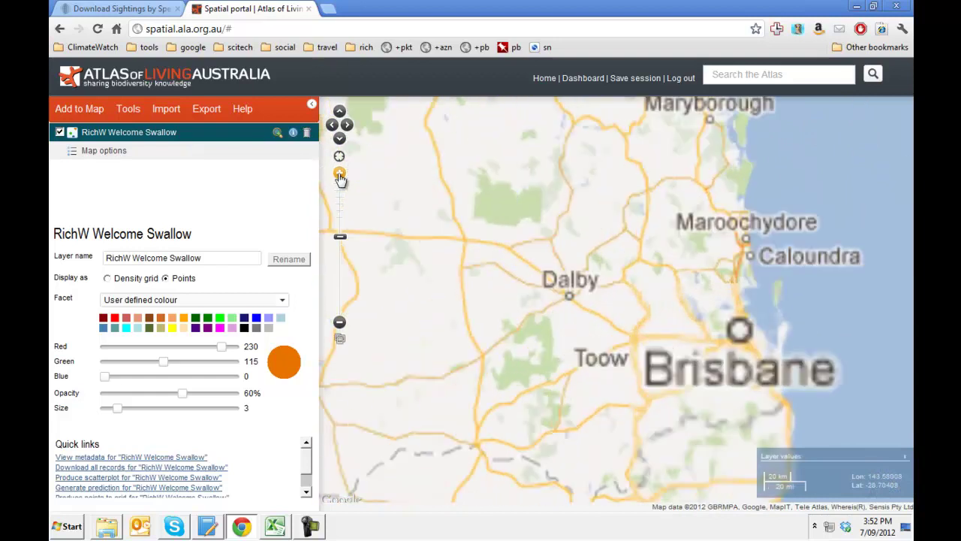
{"action": "left_click", "coordinate": [339, 172]}
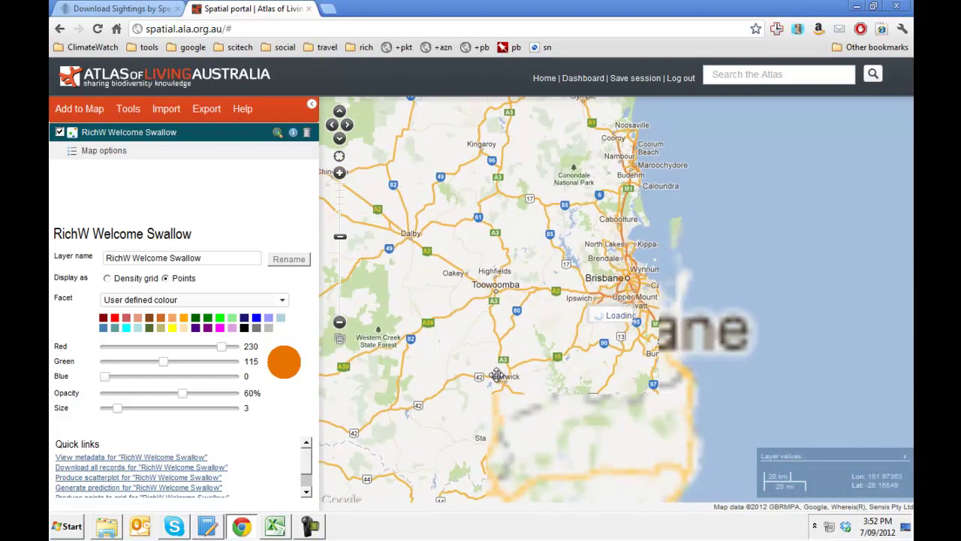
{"action": "left_click", "coordinate": [339, 174]}
{"action": "left_click", "coordinate": [339, 173]}
{"action": "left_click", "coordinate": [339, 174]}
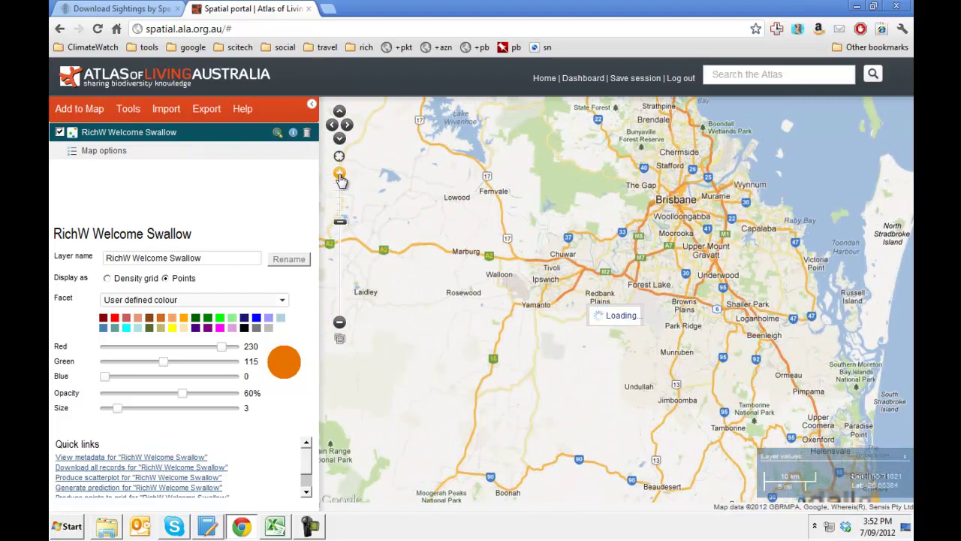
Close in on Mount Coot-tha and the Botanic Gardens, then back out one level.
{"action": "left_click_drag", "start_coordinate": [617, 178], "coordinate": [635, 335]}
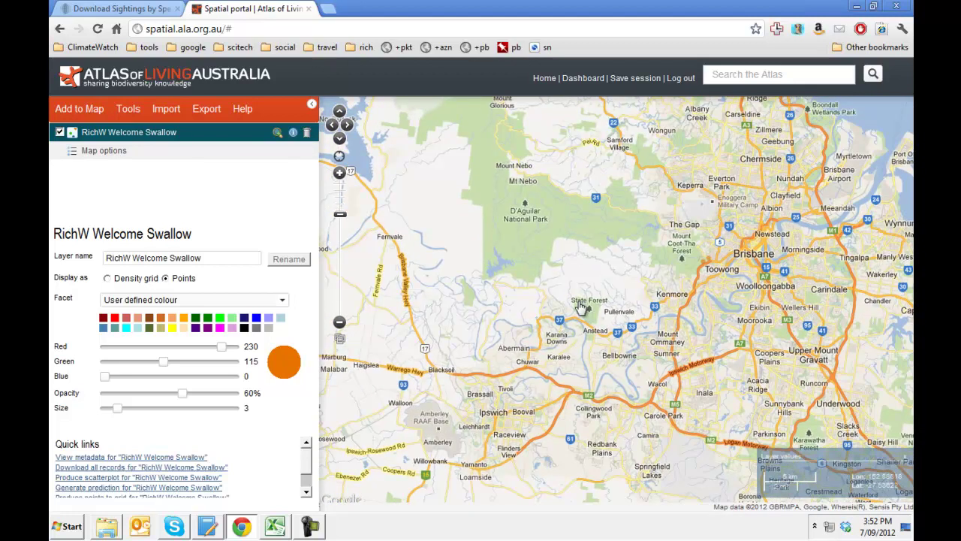
{"action": "left_click", "coordinate": [339, 174]}
{"action": "left_click_drag", "start_coordinate": [676, 218], "coordinate": [475, 256]}
{"action": "left_click", "coordinate": [340, 173]}
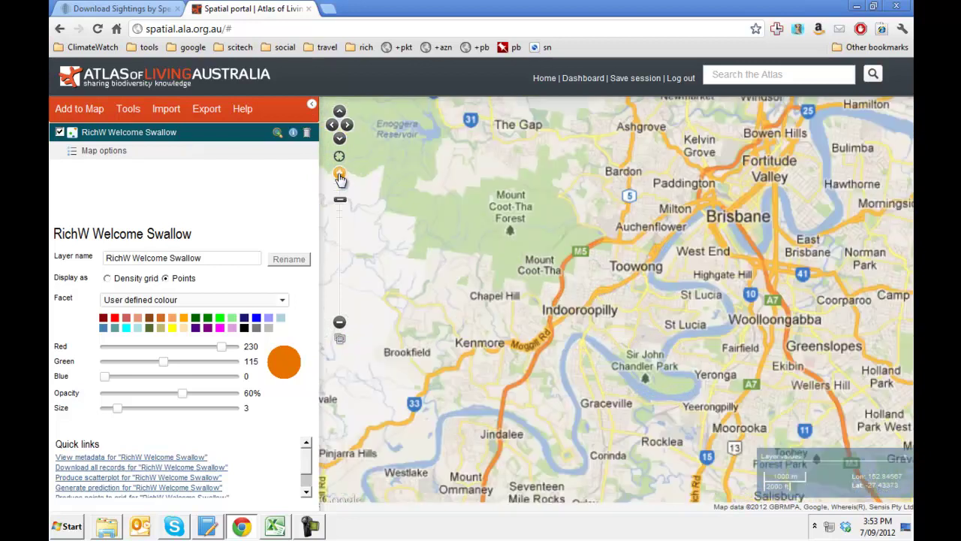
{"action": "left_click_drag", "start_coordinate": [394, 175], "coordinate": [445, 231]}
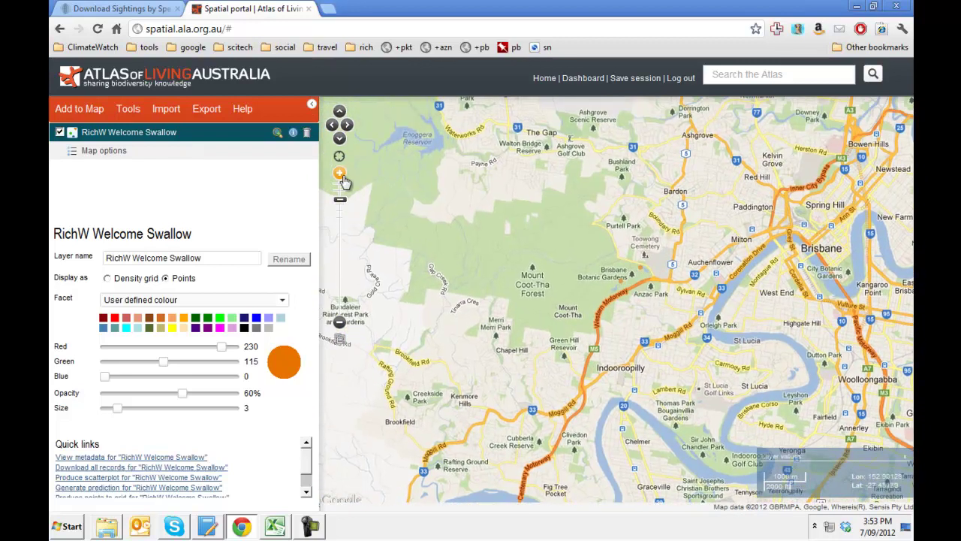
{"action": "left_click", "coordinate": [339, 174]}
{"action": "left_click", "coordinate": [340, 174]}
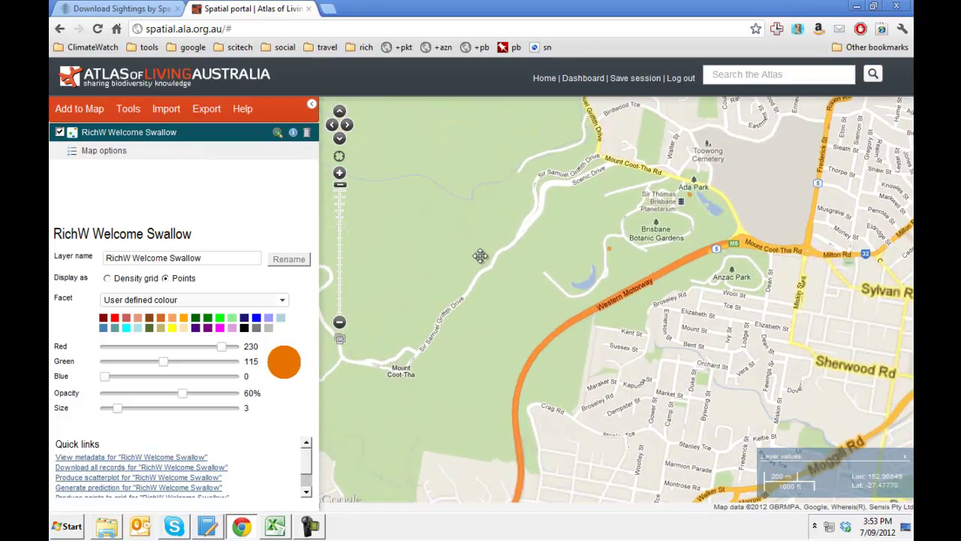
{"action": "left_click", "coordinate": [339, 174]}
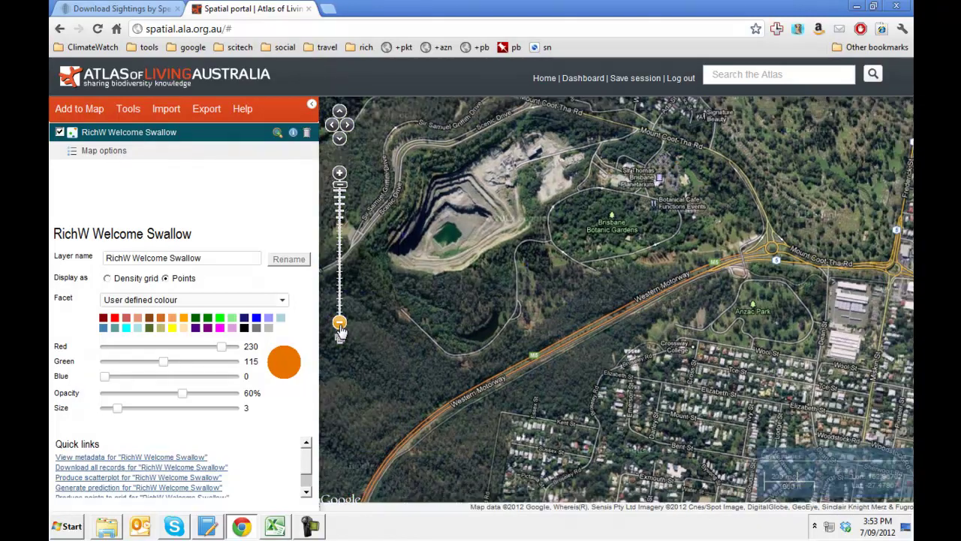
{"action": "left_click", "coordinate": [340, 323]}
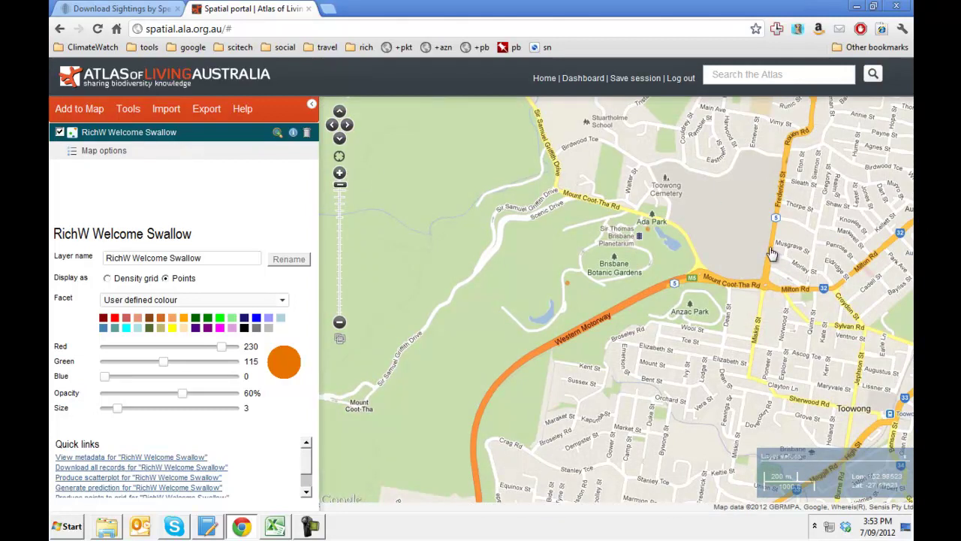
Compare the Minimal and Outline base maps, then settle on the Satellite base map.
{"action": "left_click", "coordinate": [124, 152]}
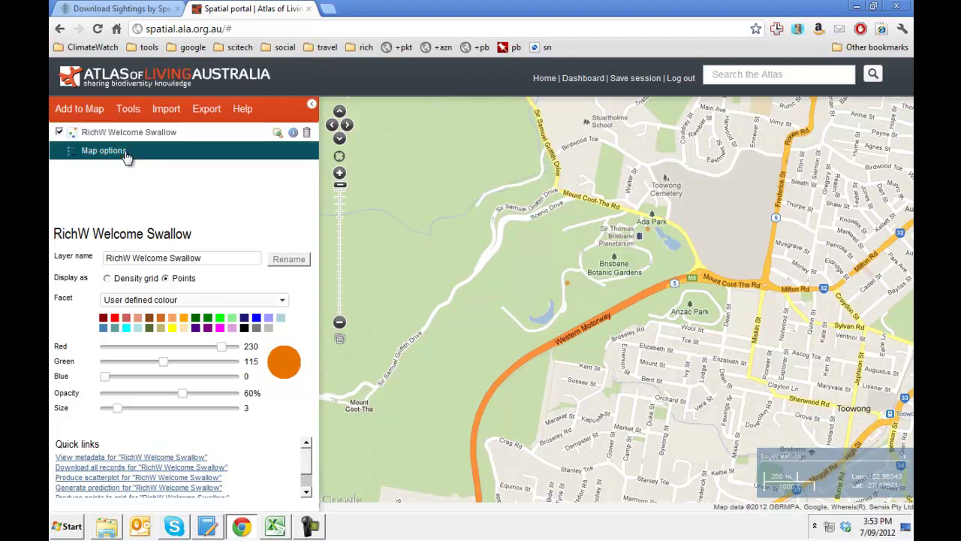
{"action": "left_click", "coordinate": [83, 321]}
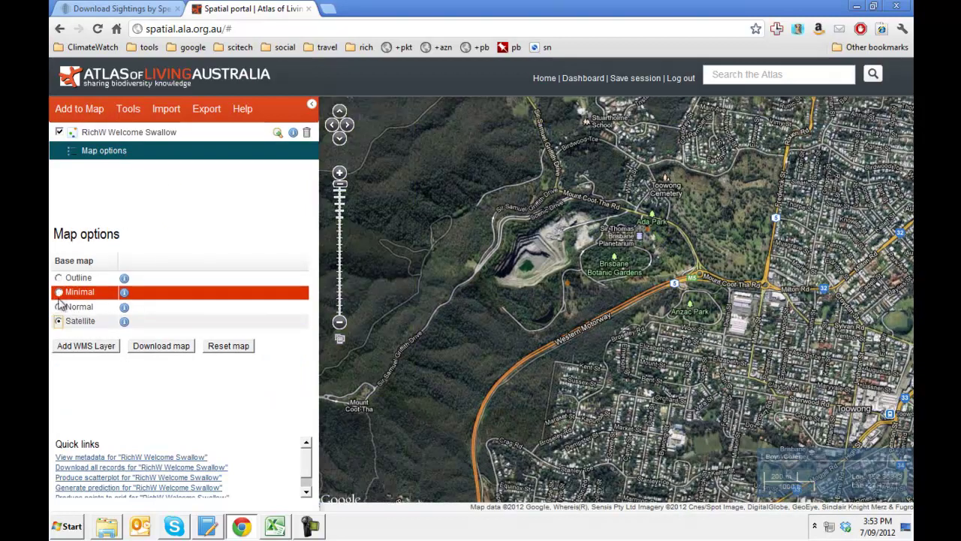
{"action": "left_click", "coordinate": [59, 293]}
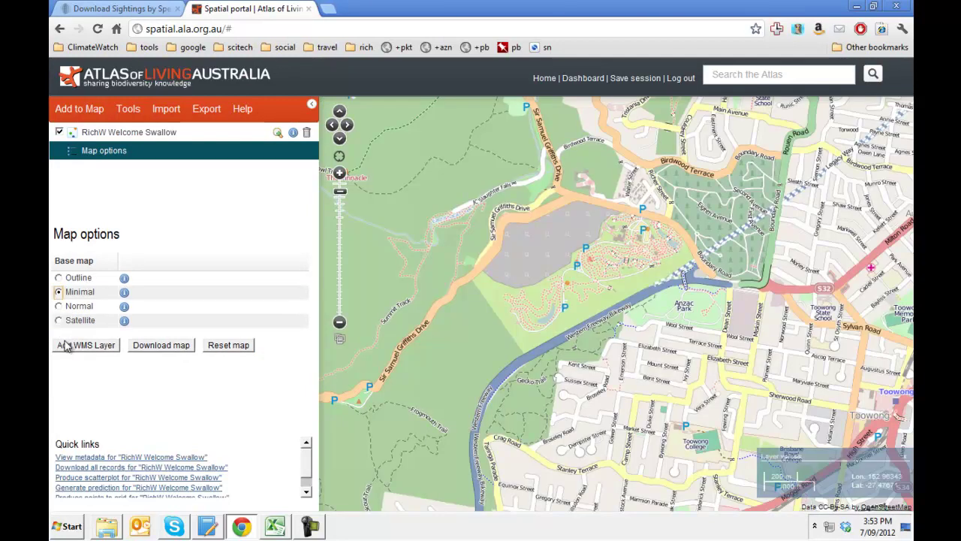
{"action": "left_click", "coordinate": [58, 278]}
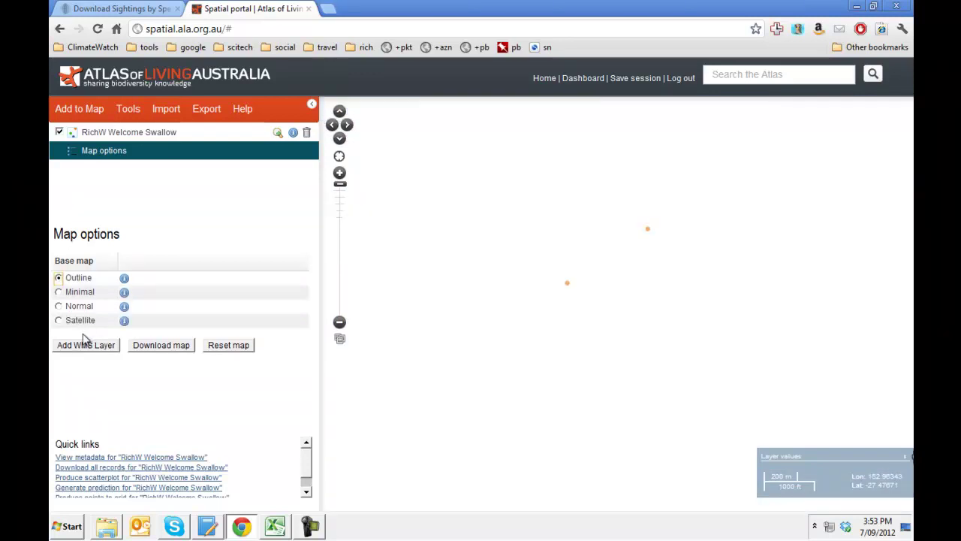
{"action": "left_click", "coordinate": [59, 320]}
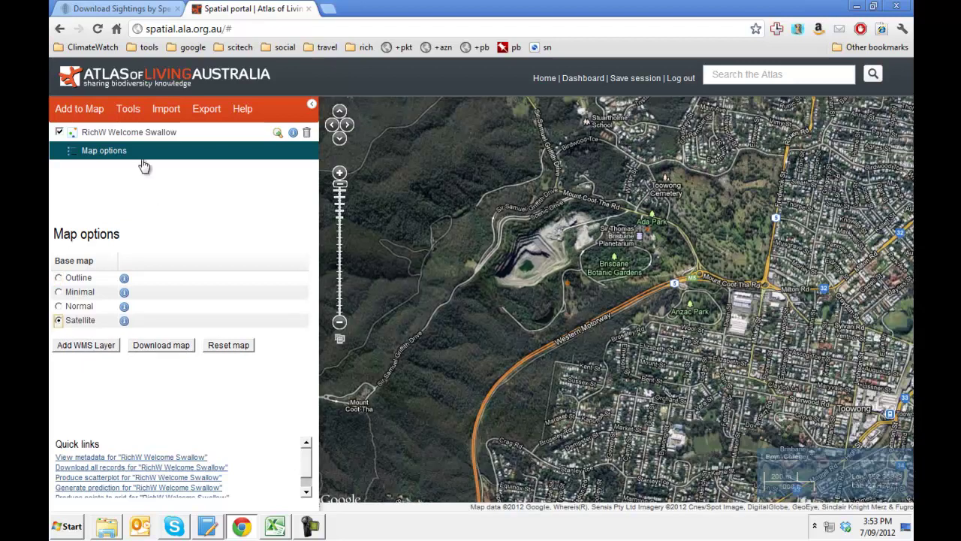
{"action": "left_click", "coordinate": [138, 134]}
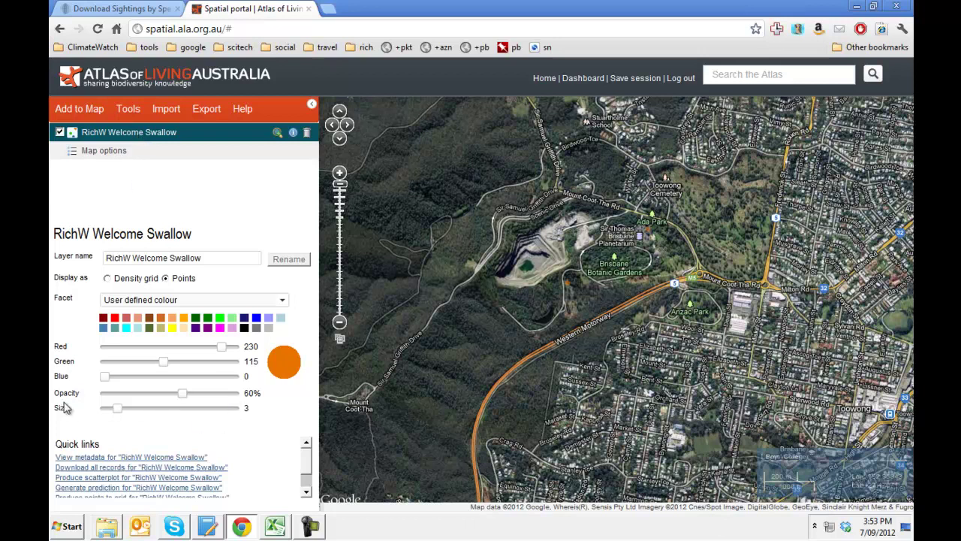
Set the RichW Welcome Swallow points to 100% opacity and size 7.
{"action": "left_click_drag", "start_coordinate": [182, 397], "coordinate": [249, 394]}
{"action": "left_click_drag", "start_coordinate": [118, 414], "coordinate": [135, 411]}
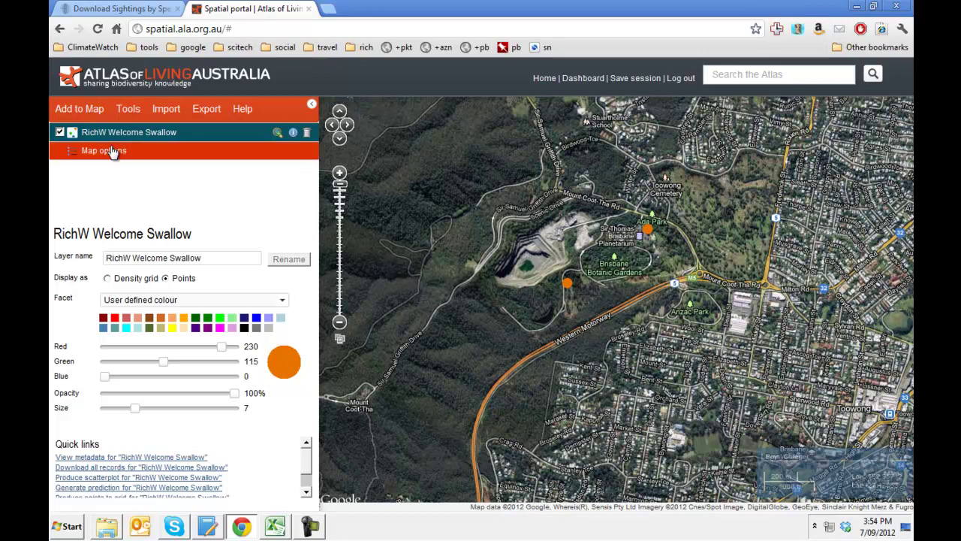
{"action": "left_click", "coordinate": [79, 109]}
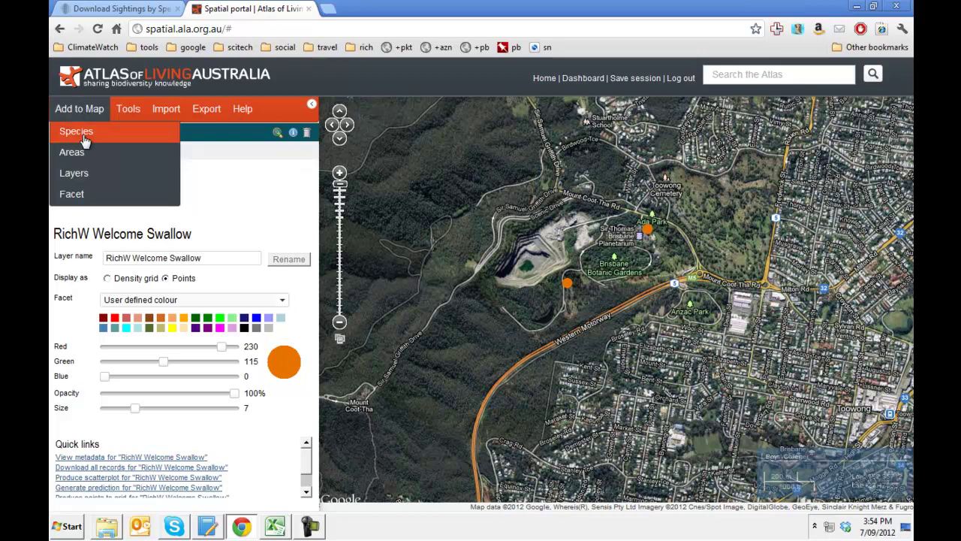
Add the Atlas 'Welcome Swallow' species records as a new layer, keeping the default area.
{"action": "left_click", "coordinate": [85, 141]}
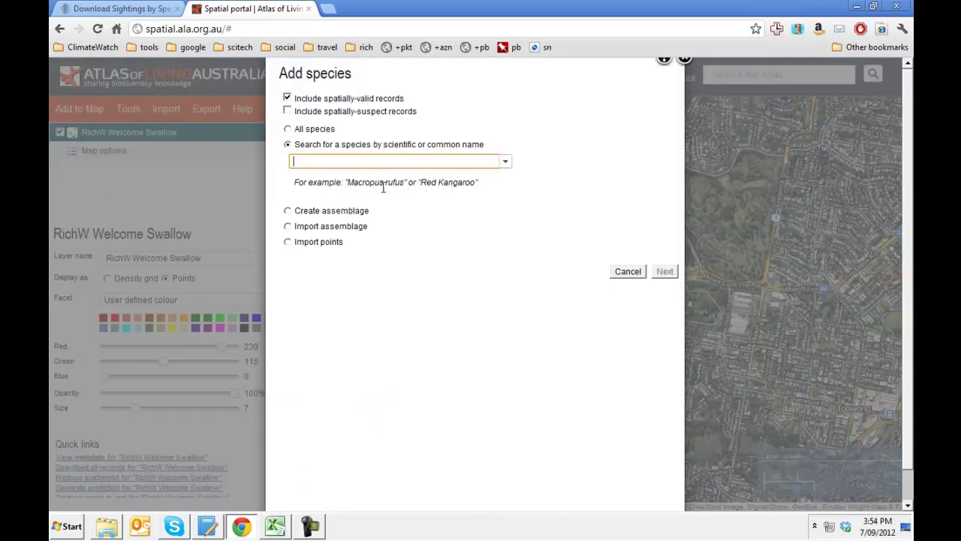
{"action": "type", "text": "Welcome Swallow"}
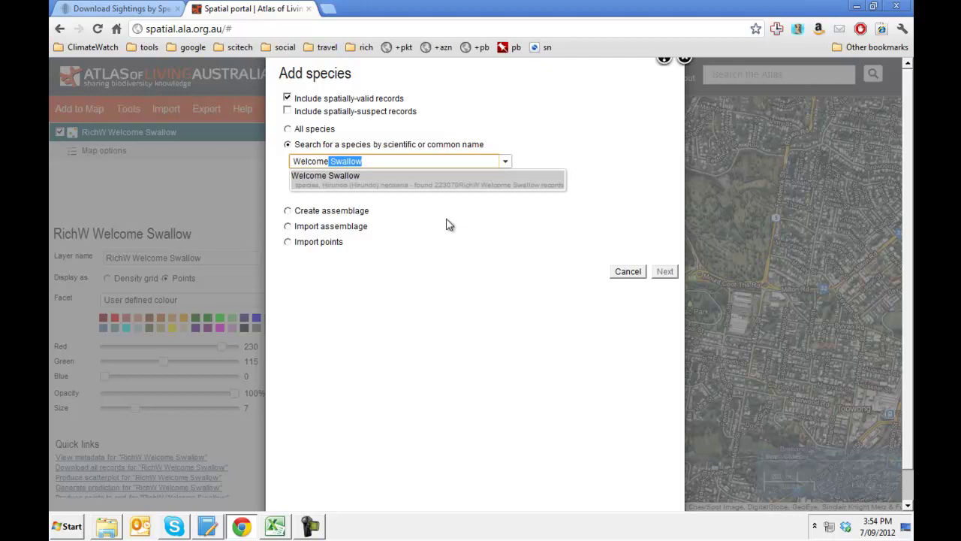
{"action": "left_click", "coordinate": [406, 189]}
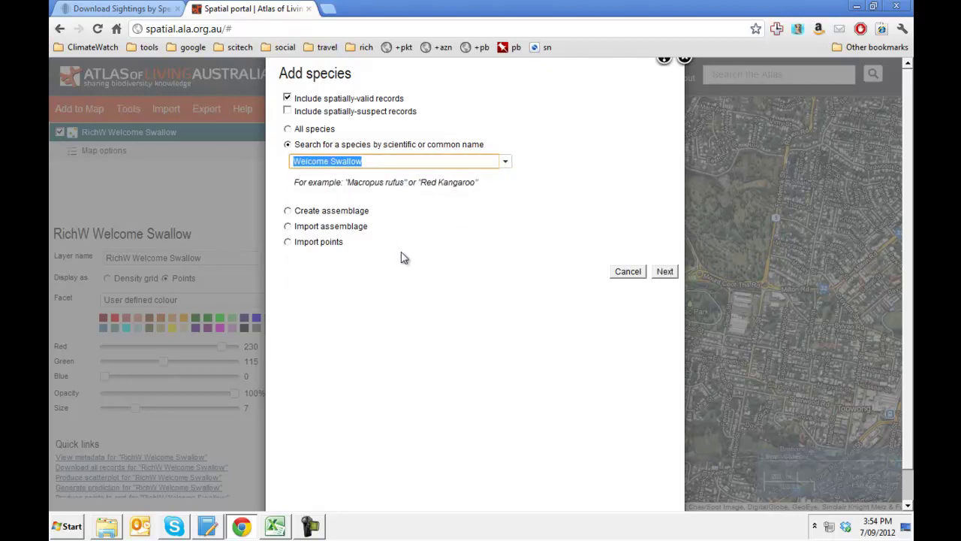
{"action": "left_click", "coordinate": [664, 272]}
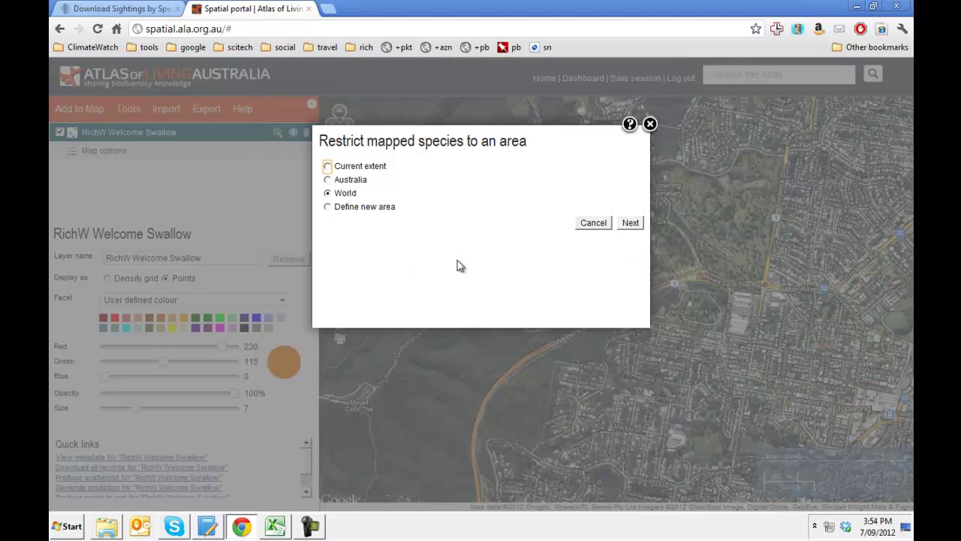
{"action": "left_click", "coordinate": [638, 225]}
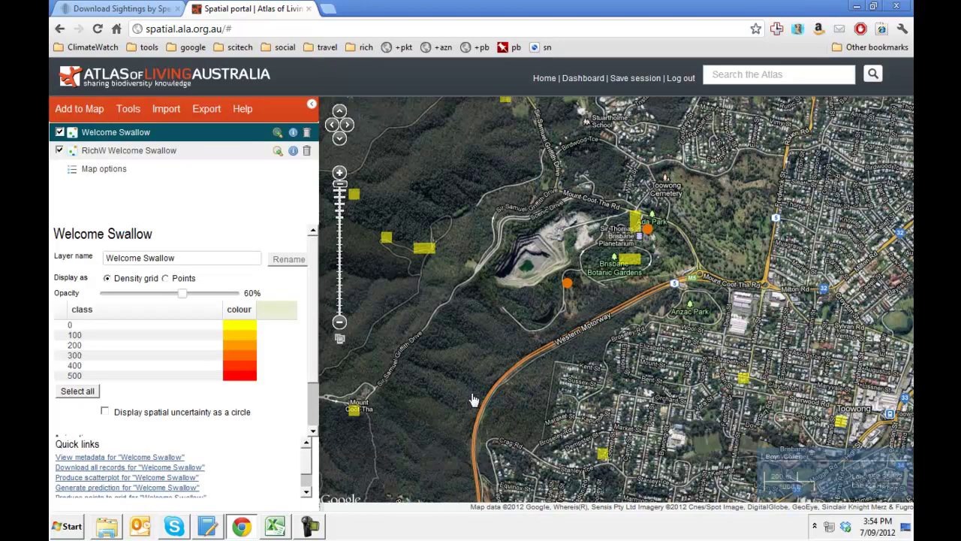
Display the Atlas Welcome Swallow layer as points and enlarge them to size 7.
{"action": "left_click", "coordinate": [165, 278]}
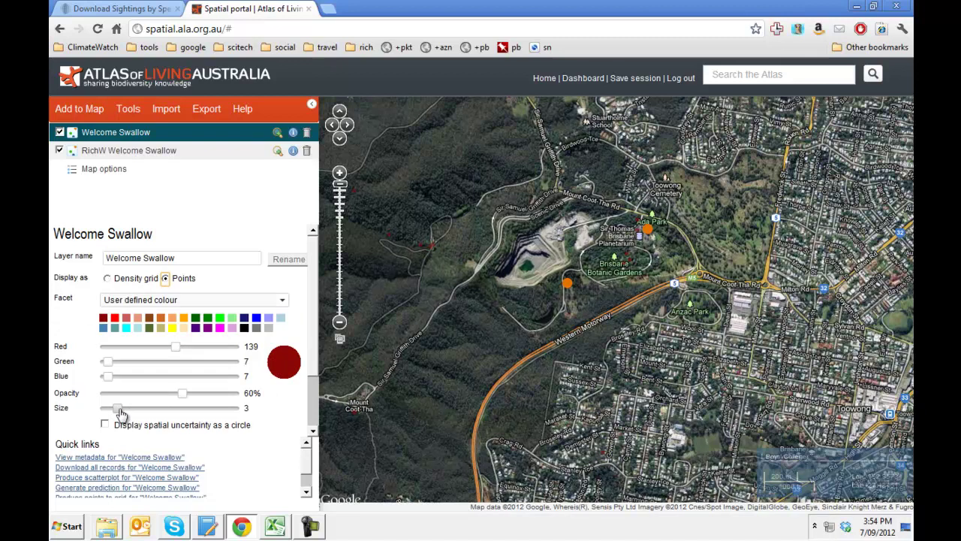
{"action": "left_click_drag", "start_coordinate": [118, 412], "coordinate": [136, 411]}
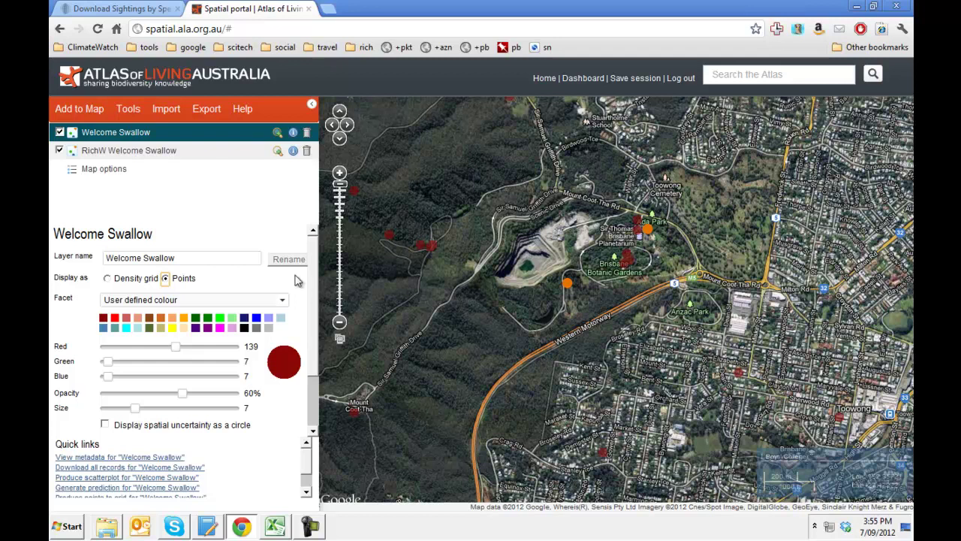
{"action": "left_click", "coordinate": [207, 109]}
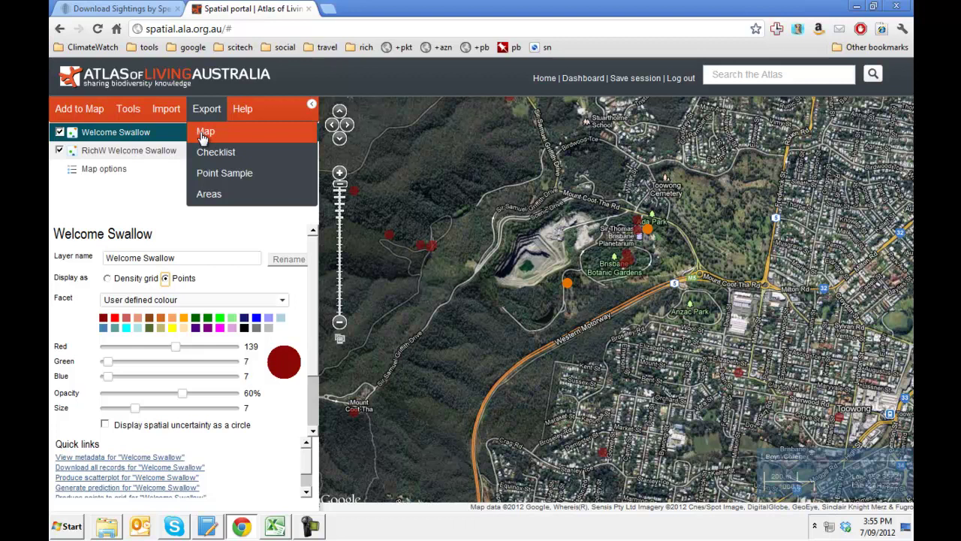
Download the map as a JPG image with the caption 'Welcome Swallow Data'.
{"action": "left_click", "coordinate": [204, 133]}
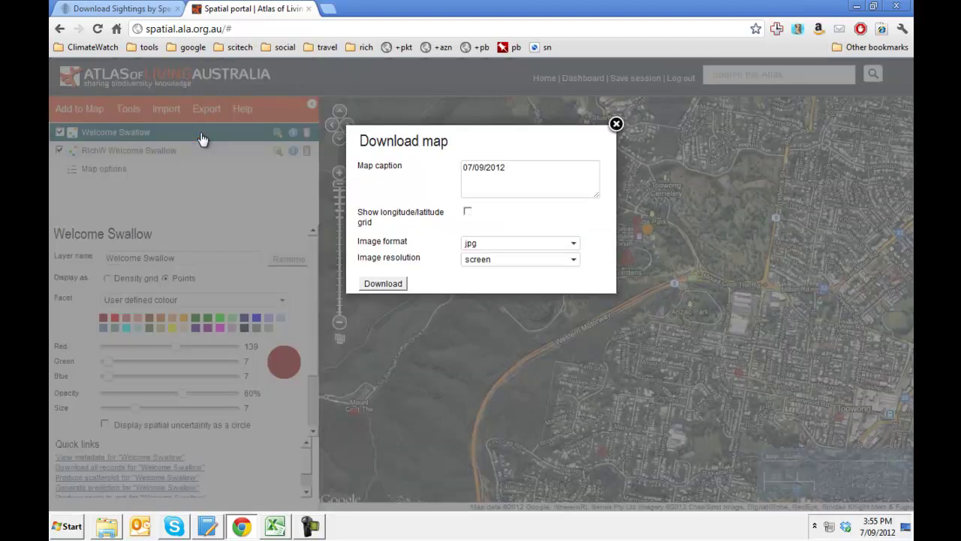
{"action": "triple_click", "coordinate": [524, 168]}
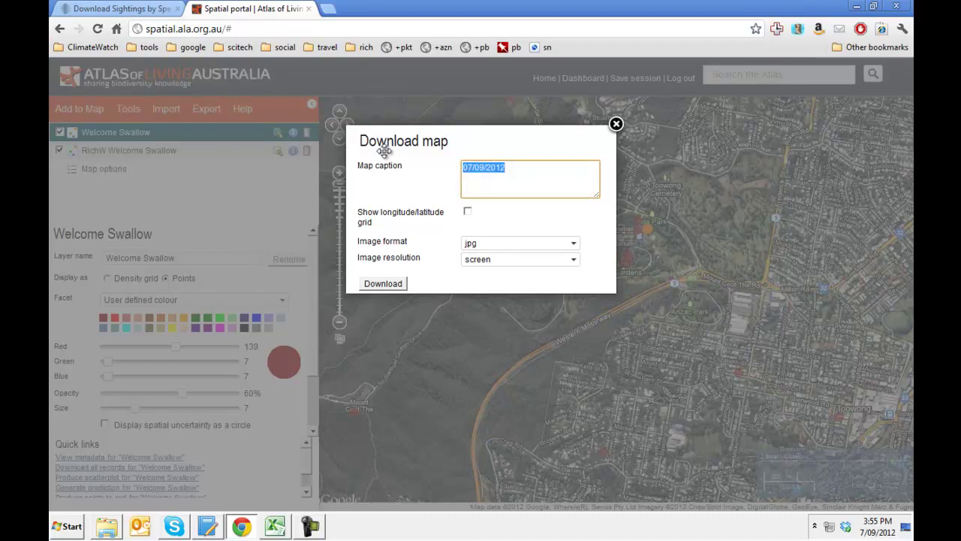
{"action": "type", "text": "Welcome Swallow Dat"}
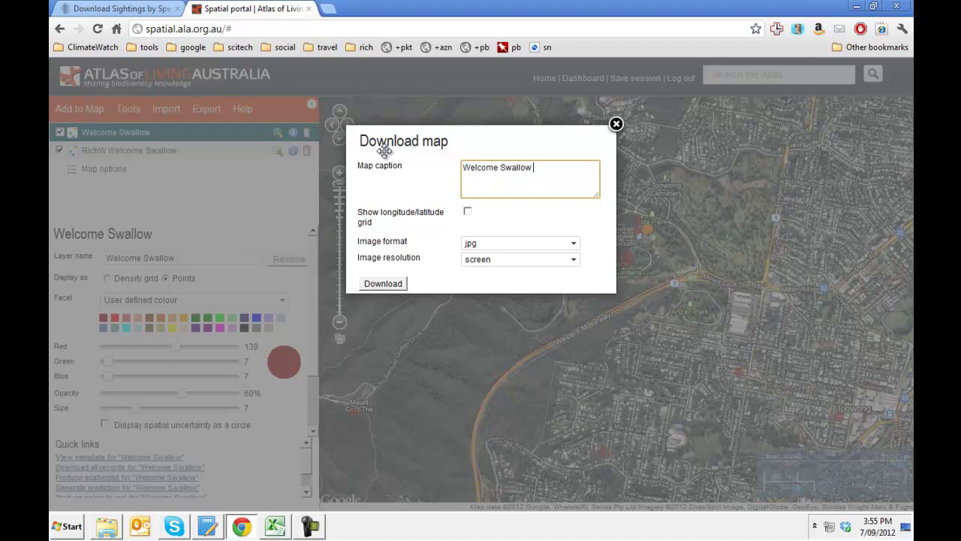
{"action": "type", "text": "a"}
{"action": "left_click", "coordinate": [387, 285]}
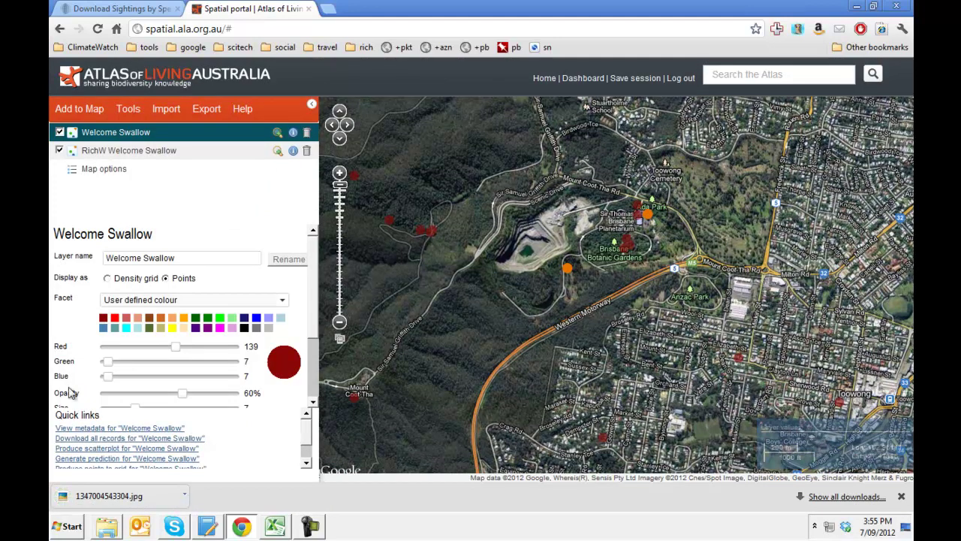
Open the downloaded map image 1347004543304.jpg from the browser's download bar.
{"action": "left_click", "coordinate": [158, 496]}
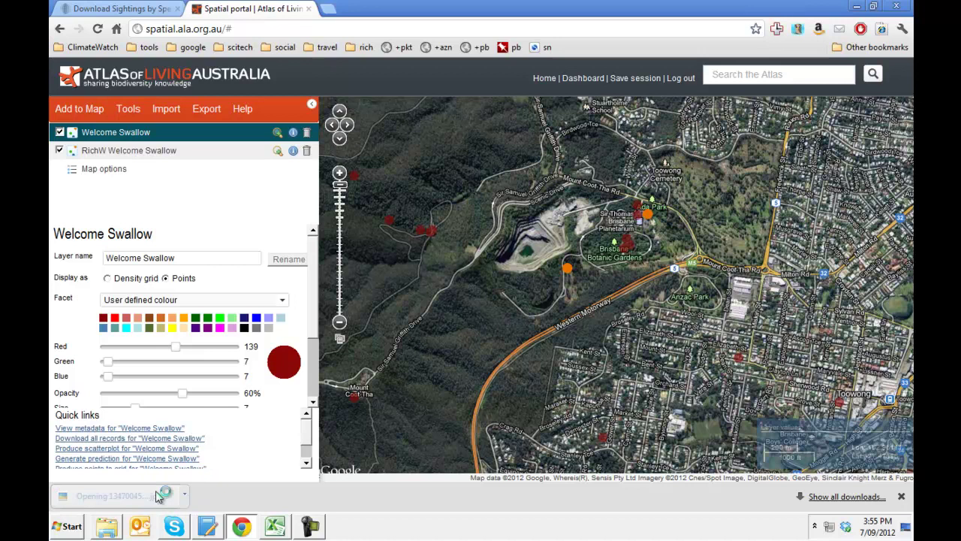